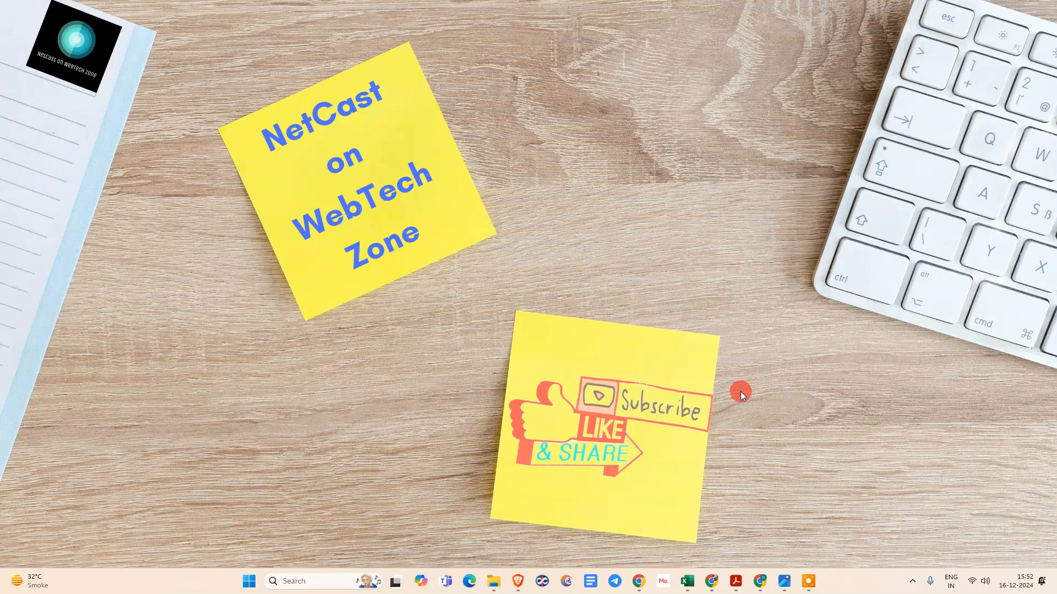
Switch to the Training proposal PDF in Adobe Acrobat and display the list of all tools.
{"action": "mouse_move", "coordinate": [734, 588]}
{"action": "left_click", "coordinate": [683, 529]}
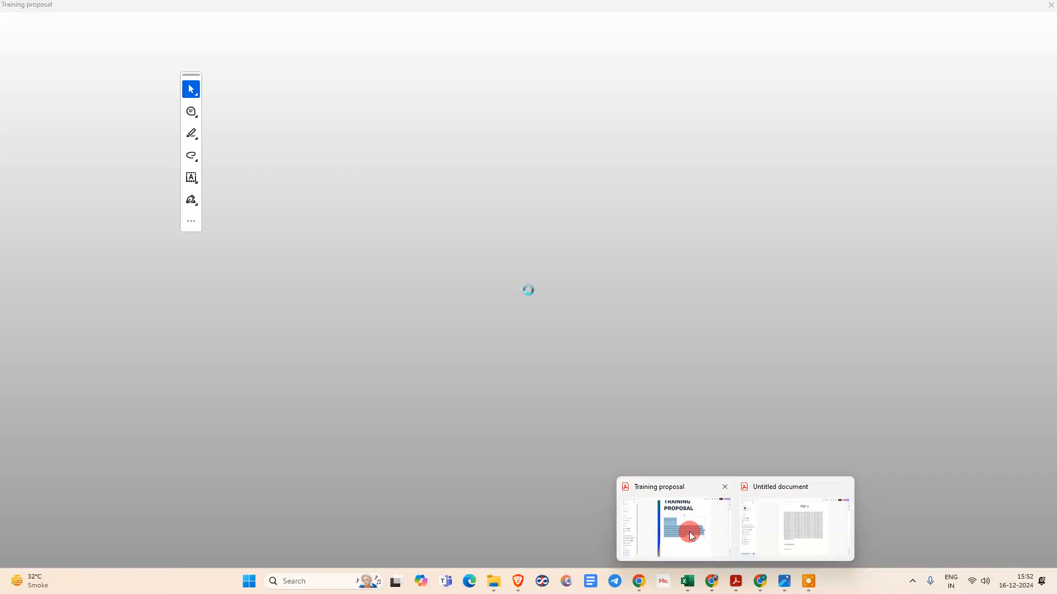
{"action": "left_click", "coordinate": [303, 264]}
{"action": "scroll", "coordinate": [302, 264], "scroll_direction": "up", "scroll_amount": 3}
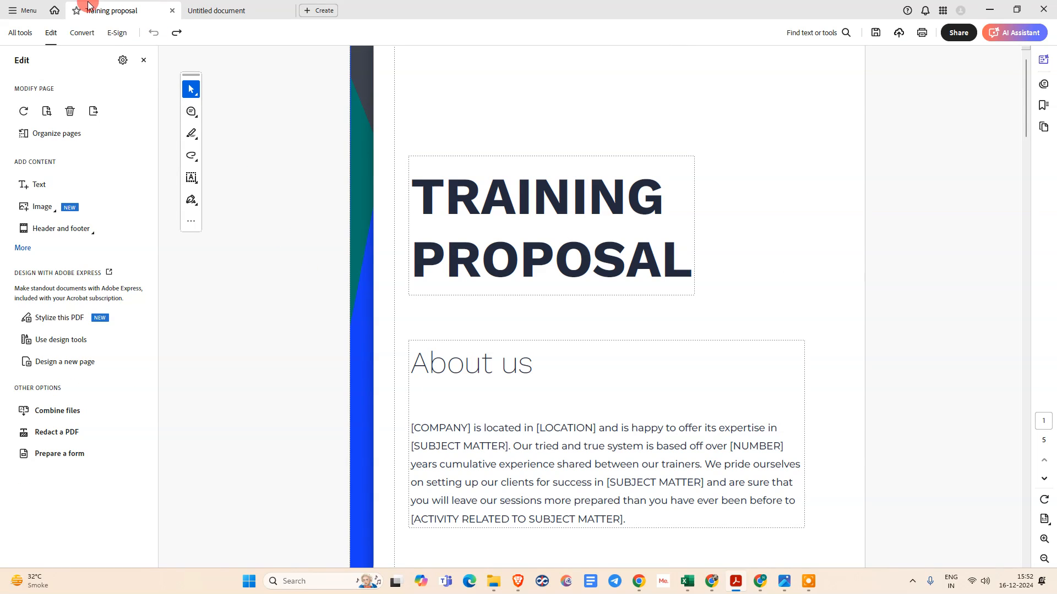
{"action": "left_click", "coordinate": [19, 33]}
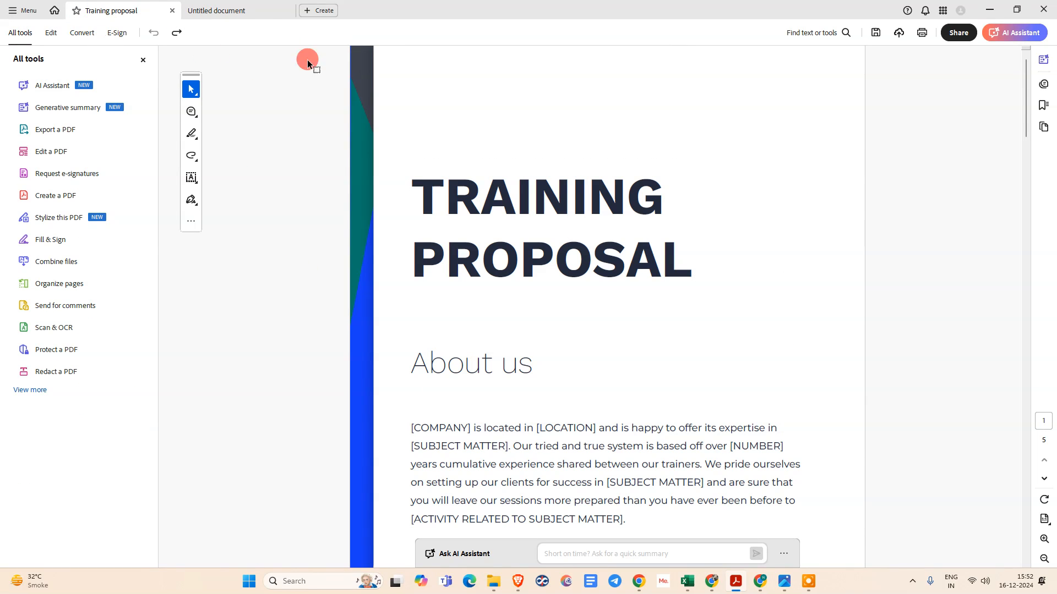
Close the Untitled document, leaving only the Training proposal PDF open.
{"action": "scroll", "coordinate": [650, 286], "scroll_direction": "down", "scroll_amount": 8}
{"action": "scroll", "coordinate": [648, 286], "scroll_direction": "up", "scroll_amount": 3}
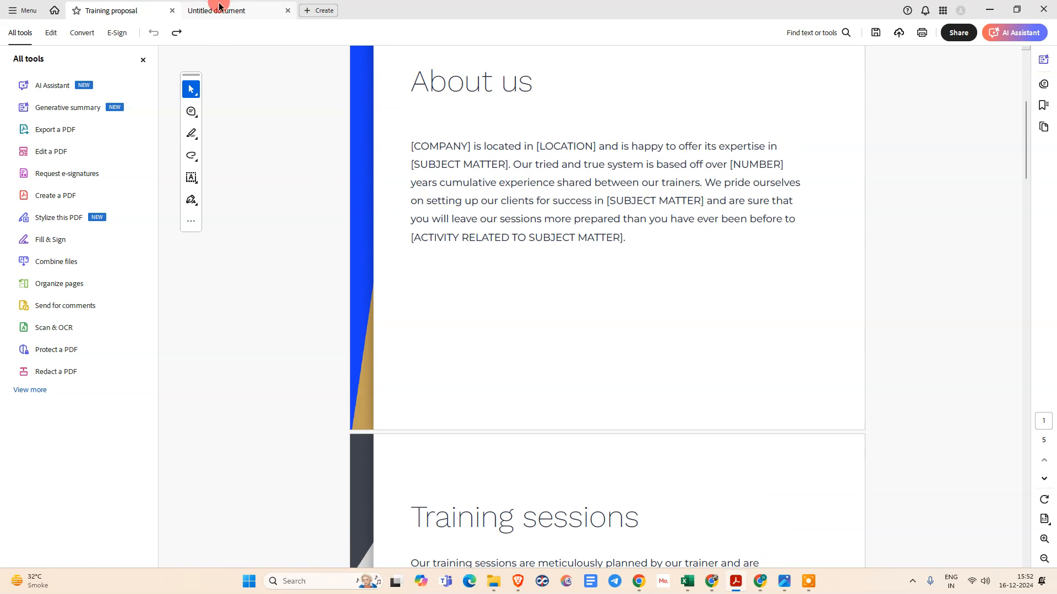
{"action": "left_click", "coordinate": [289, 11]}
{"action": "left_click", "coordinate": [590, 313]}
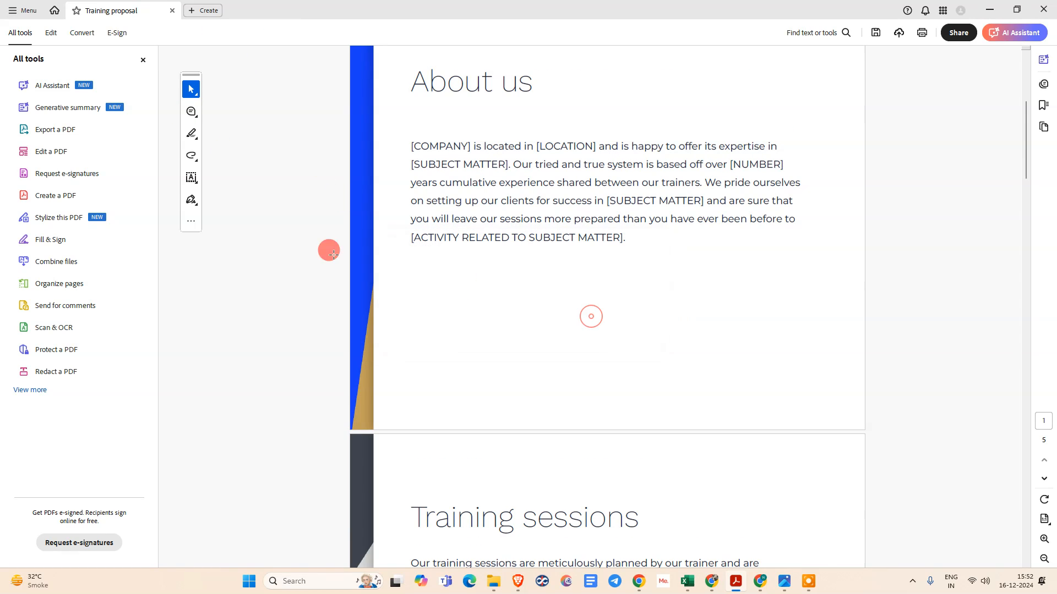
{"action": "left_click", "coordinate": [12, 15]}
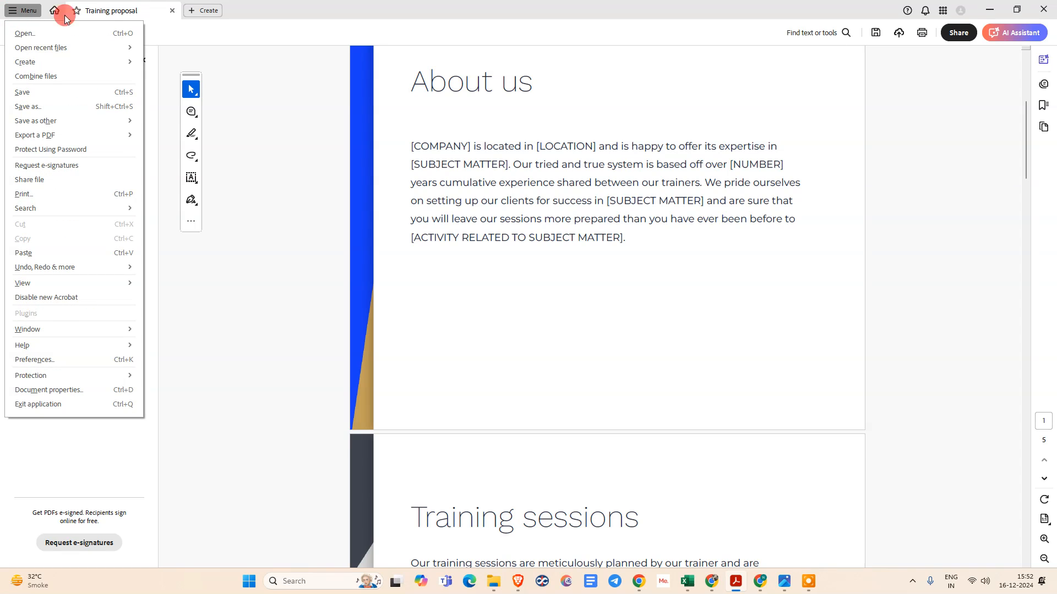
{"action": "left_click", "coordinate": [67, 34]}
{"action": "left_click", "coordinate": [181, 118]}
{"action": "left_click", "coordinate": [249, 113]}
{"action": "left_click", "coordinate": [301, 113]}
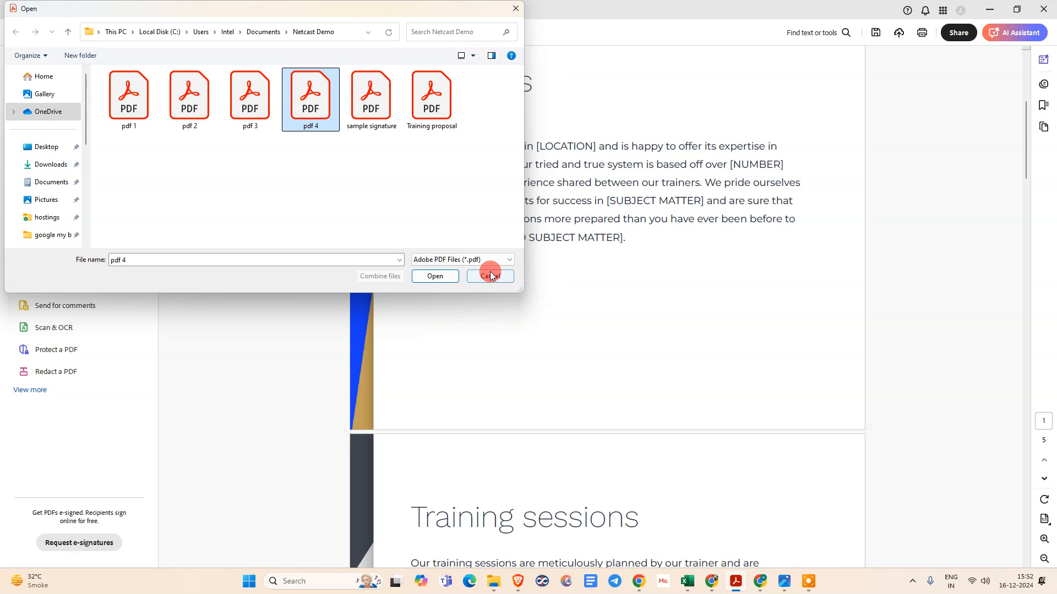
{"action": "left_click", "coordinate": [435, 277]}
Skim through the Training proposal pages and start the Edit a PDF tool.
{"action": "scroll", "coordinate": [663, 303], "scroll_direction": "down", "scroll_amount": 20}
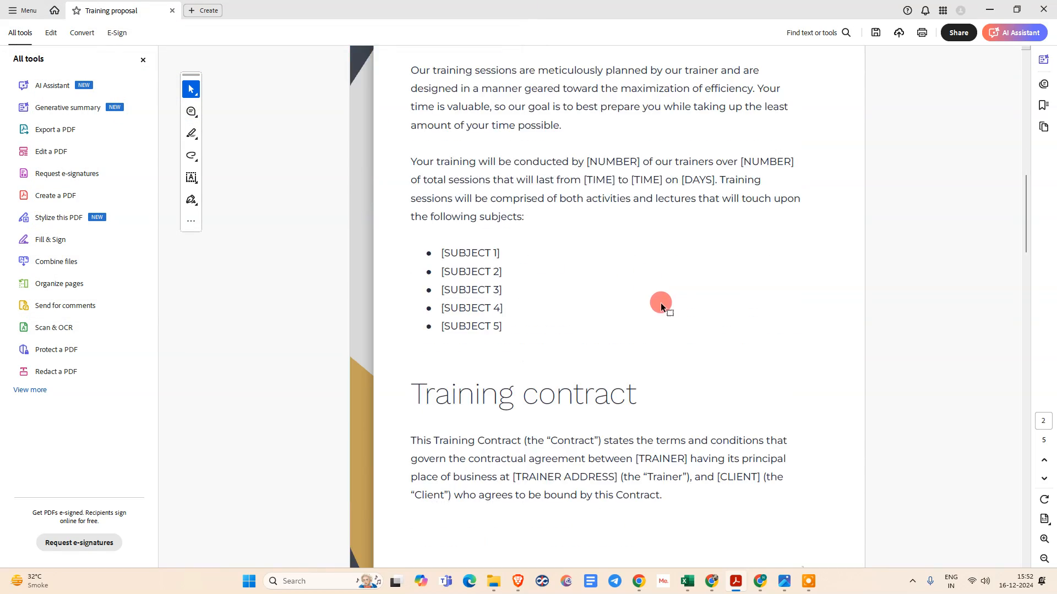
{"action": "scroll", "coordinate": [657, 304], "scroll_direction": "down", "scroll_amount": 10}
{"action": "scroll", "coordinate": [657, 304], "scroll_direction": "up", "scroll_amount": 20}
{"action": "scroll", "coordinate": [656, 303], "scroll_direction": "up", "scroll_amount": 15}
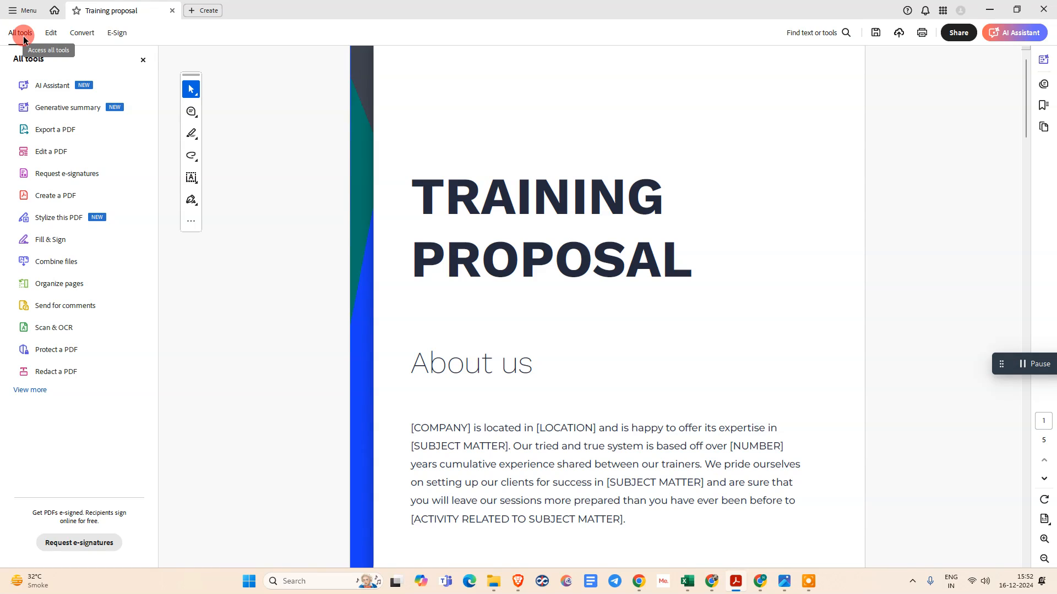
{"action": "left_click", "coordinate": [48, 152]}
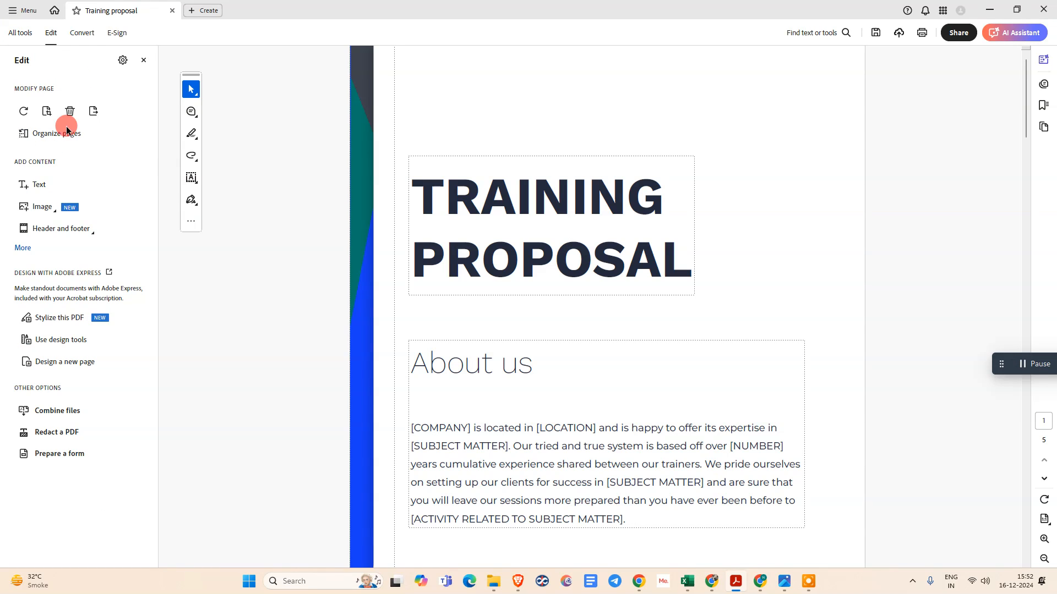
Expand the complete list of tools, look through it, and return to the Edit tools.
{"action": "left_click", "coordinate": [18, 33]}
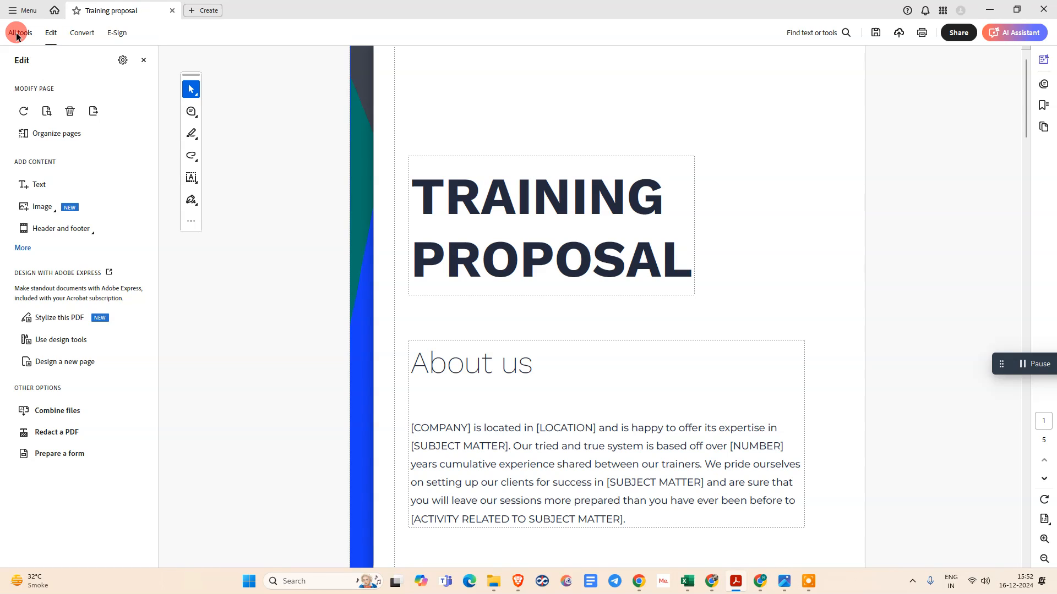
{"action": "left_click", "coordinate": [49, 156]}
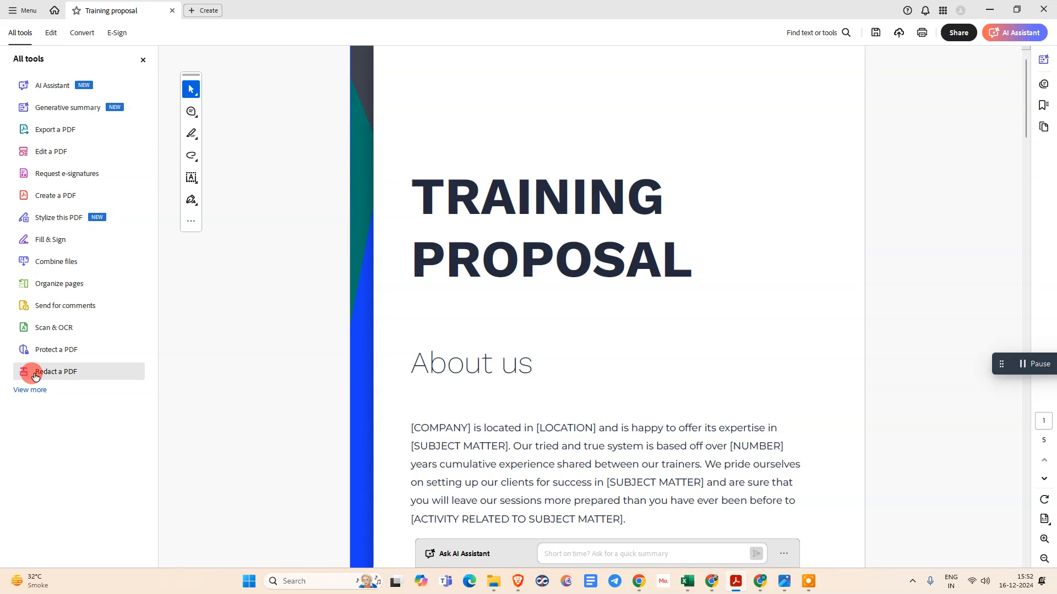
{"action": "left_click", "coordinate": [31, 391]}
{"action": "scroll", "coordinate": [60, 363], "scroll_direction": "down", "scroll_amount": 3}
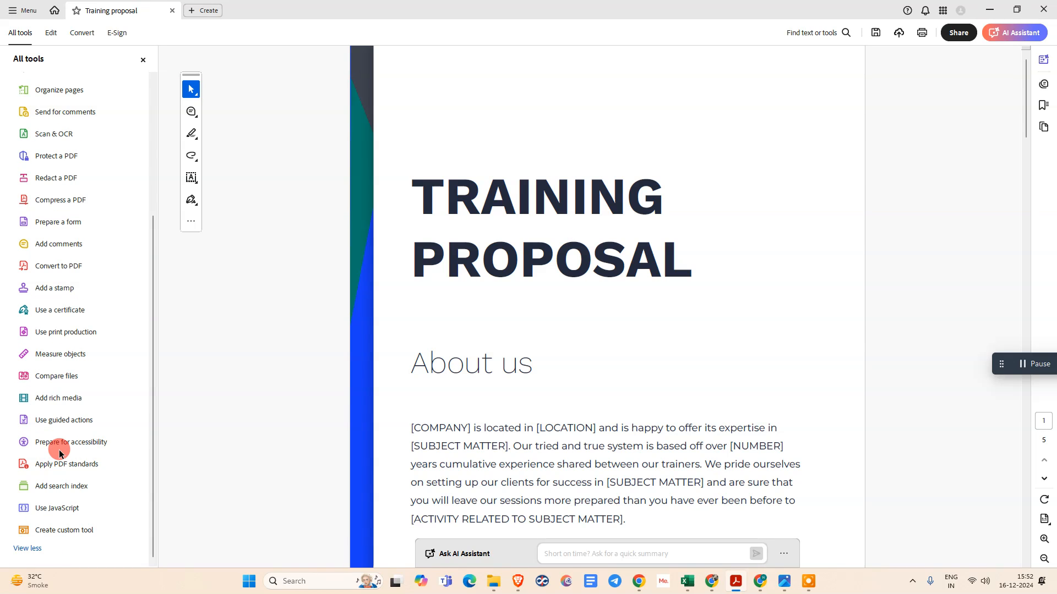
{"action": "scroll", "coordinate": [55, 450], "scroll_direction": "up", "scroll_amount": 4}
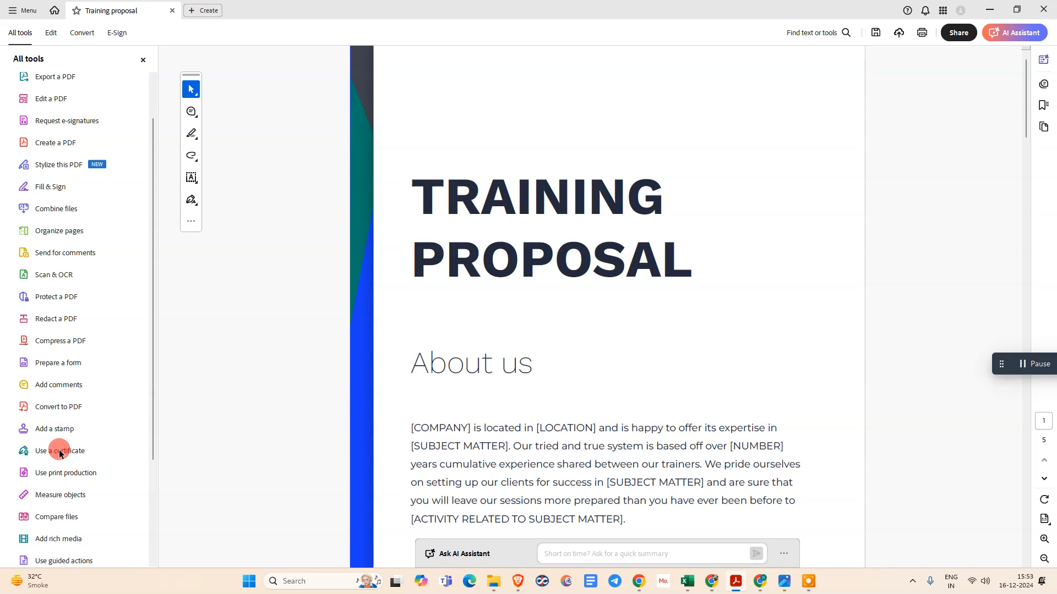
{"action": "left_click", "coordinate": [51, 37]}
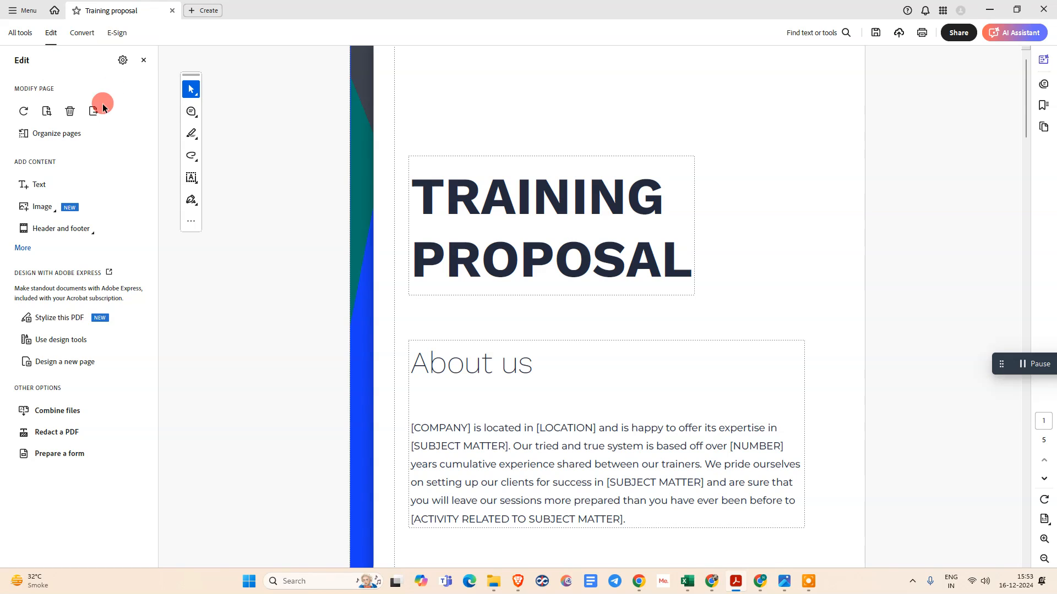
Select the first page's background and examine the editable text boxes on the first two pages.
{"action": "left_click", "coordinate": [717, 137]}
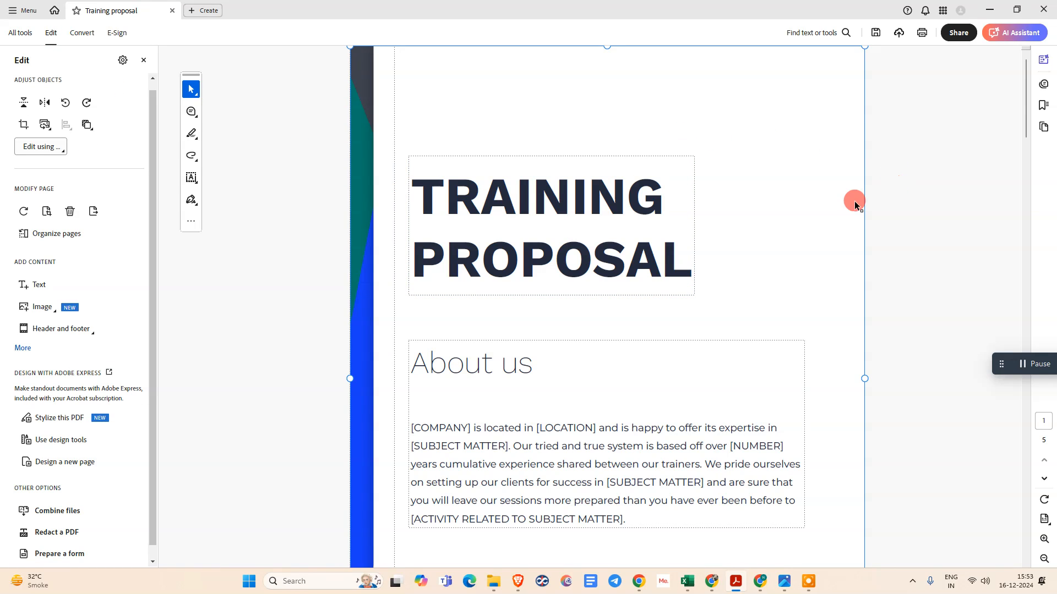
{"action": "scroll", "coordinate": [727, 269], "scroll_direction": "down", "scroll_amount": 4}
{"action": "scroll", "coordinate": [725, 270], "scroll_direction": "up", "scroll_amount": 3}
{"action": "scroll", "coordinate": [723, 269], "scroll_direction": "up", "scroll_amount": 1}
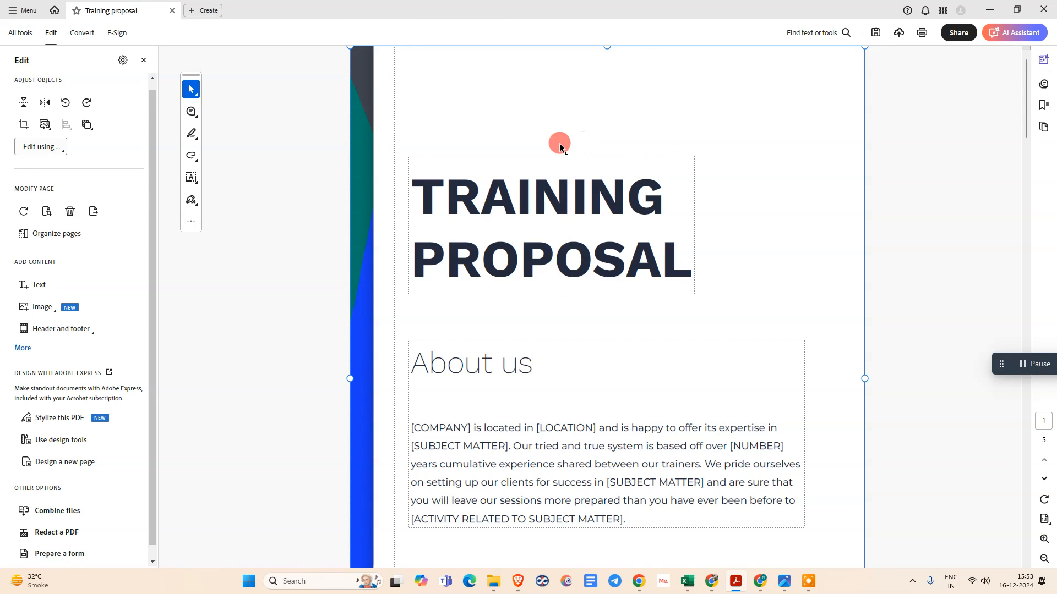
{"action": "left_click", "coordinate": [531, 188]}
{"action": "scroll", "coordinate": [761, 205], "scroll_direction": "down", "scroll_amount": 1}
{"action": "scroll", "coordinate": [748, 223], "scroll_direction": "down", "scroll_amount": 1}
{"action": "left_click", "coordinate": [560, 292]}
{"action": "scroll", "coordinate": [738, 259], "scroll_direction": "down", "scroll_amount": 4}
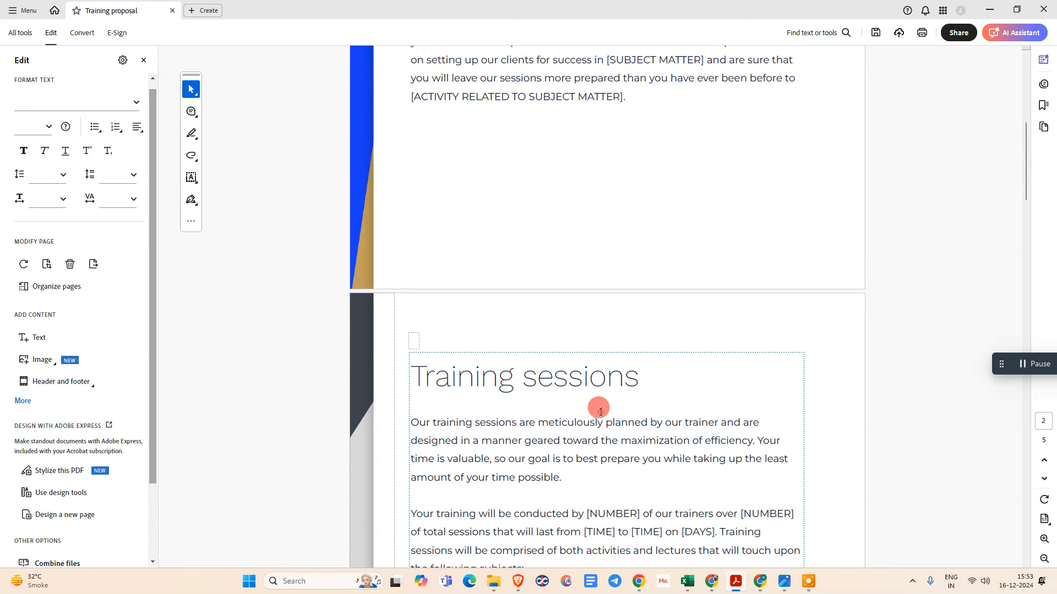
{"action": "scroll", "coordinate": [679, 378], "scroll_direction": "up", "scroll_amount": 6}
Move the TRAINING PROPOSAL title box slightly up and to the right on the first page.
{"action": "left_click", "coordinate": [554, 244]}
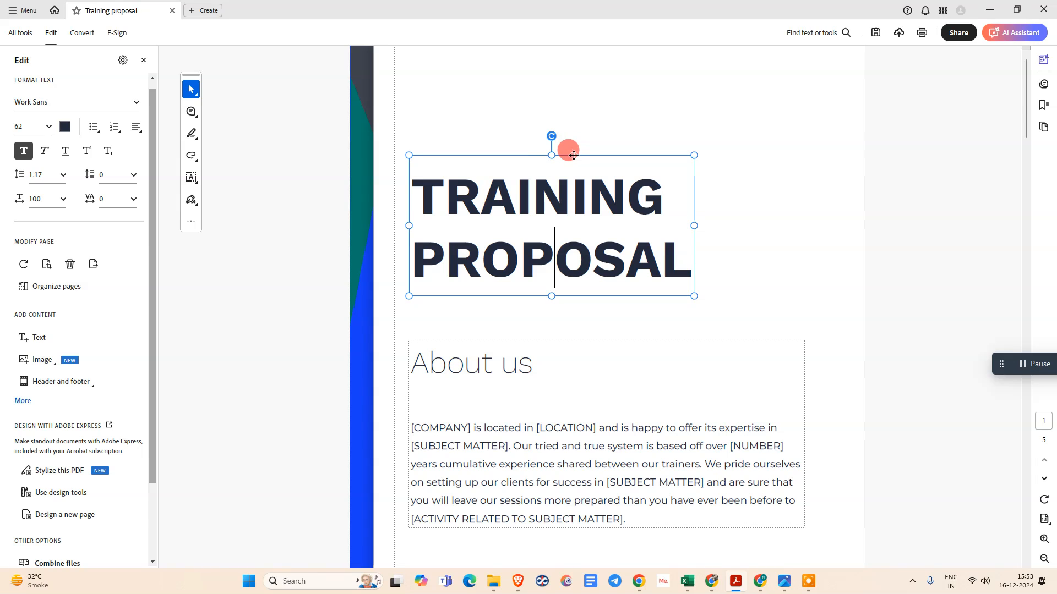
{"action": "left_click", "coordinate": [812, 170]}
{"action": "left_click", "coordinate": [577, 199]}
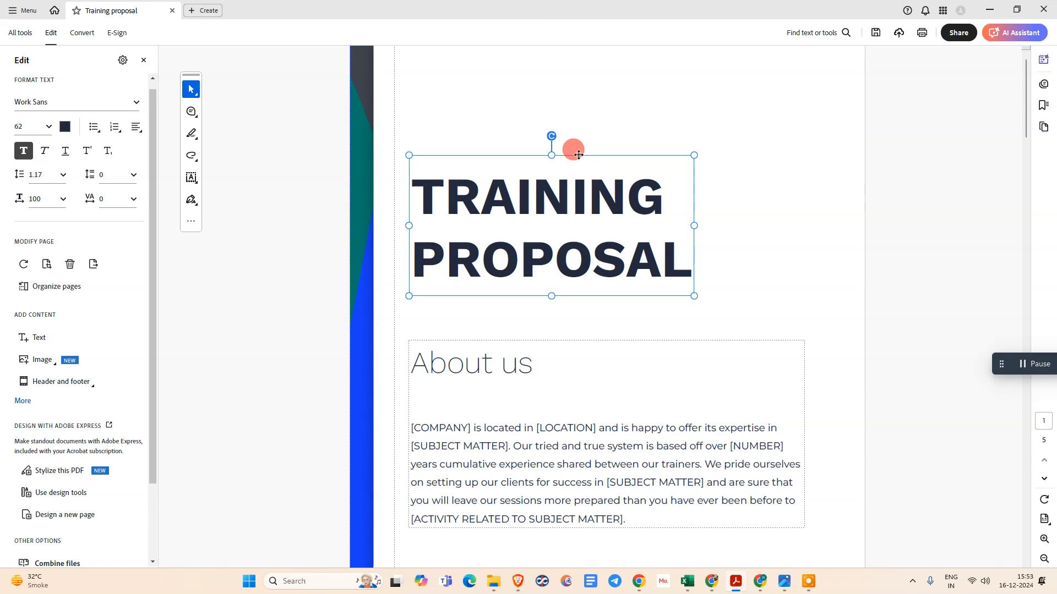
{"action": "mouse_move", "coordinate": [578, 155]}
{"action": "left_mouse_down"}
{"action": "mouse_move", "coordinate": [631, 94]}
{"action": "mouse_move", "coordinate": [691, 57]}
{"action": "mouse_move", "coordinate": [746, 47]}
{"action": "mouse_move", "coordinate": [599, 123]}
{"action": "mouse_move", "coordinate": [587, 149]}
{"action": "mouse_move", "coordinate": [597, 150]}
{"action": "left_mouse_up"}
{"action": "left_click", "coordinate": [567, 398]}
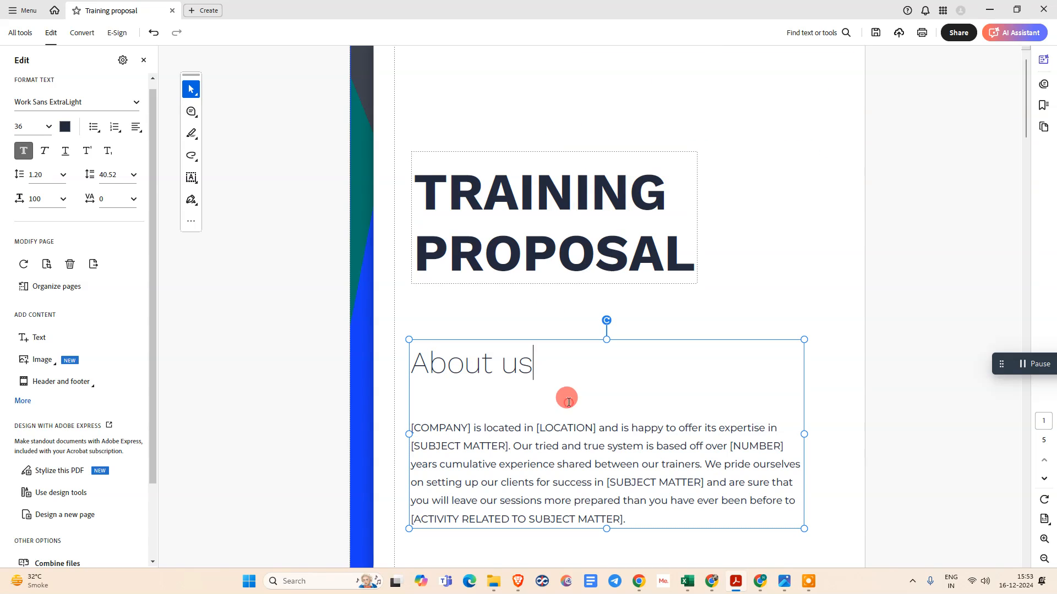
{"action": "scroll", "coordinate": [566, 401], "scroll_direction": "down", "scroll_amount": 5}
{"action": "left_click", "coordinate": [567, 401]}
{"action": "scroll", "coordinate": [564, 399], "scroll_direction": "down", "scroll_amount": 2}
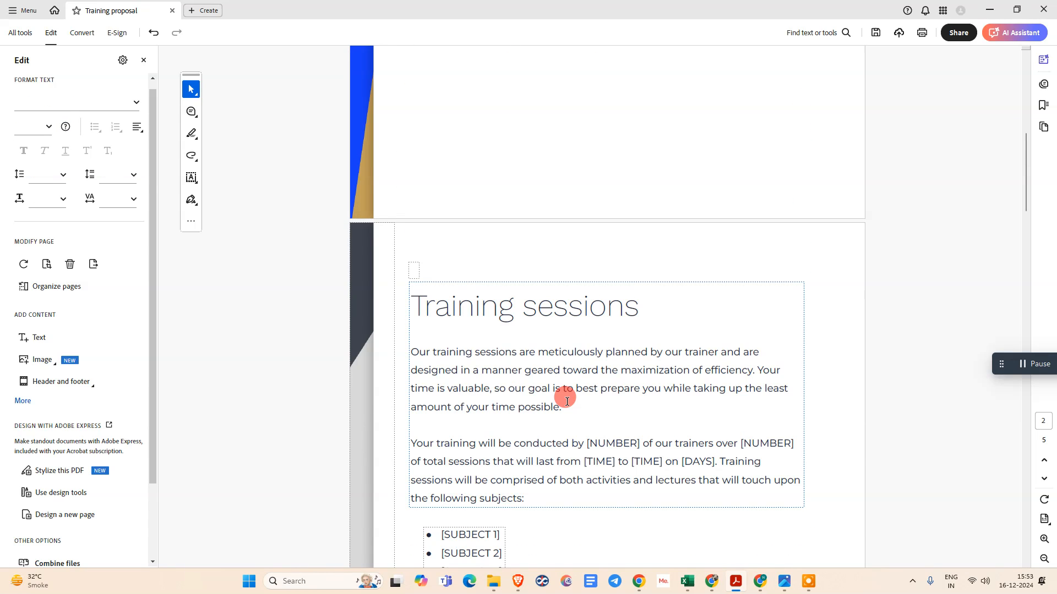
{"action": "scroll", "coordinate": [561, 352], "scroll_direction": "up", "scroll_amount": 7}
{"action": "left_click", "coordinate": [535, 190]}
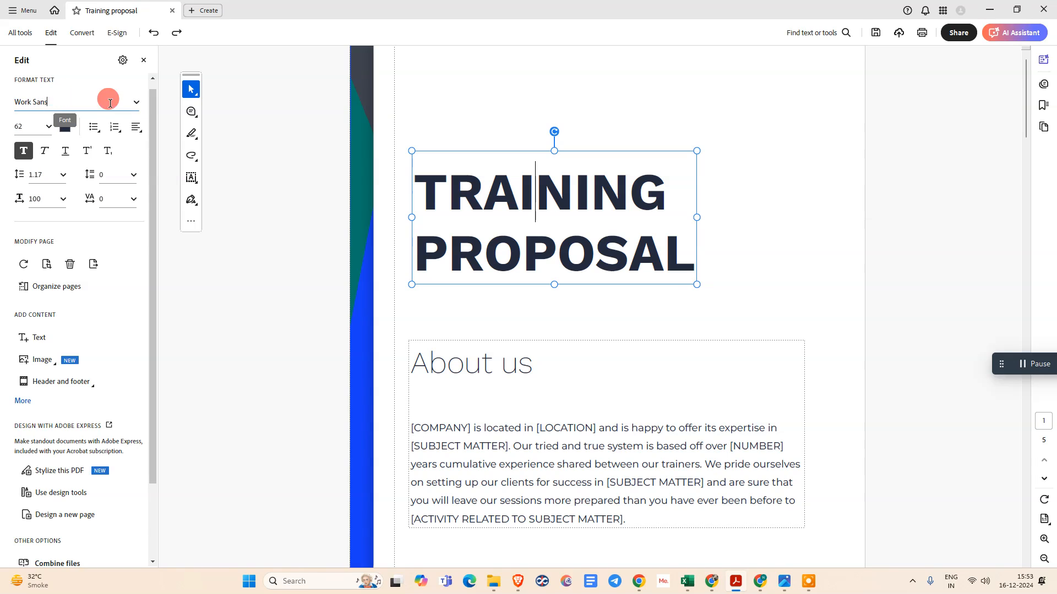
{"action": "left_click", "coordinate": [136, 102]}
{"action": "left_click", "coordinate": [57, 142]}
{"action": "left_click", "coordinate": [535, 254]}
{"action": "key", "text": "ctrl+a"}
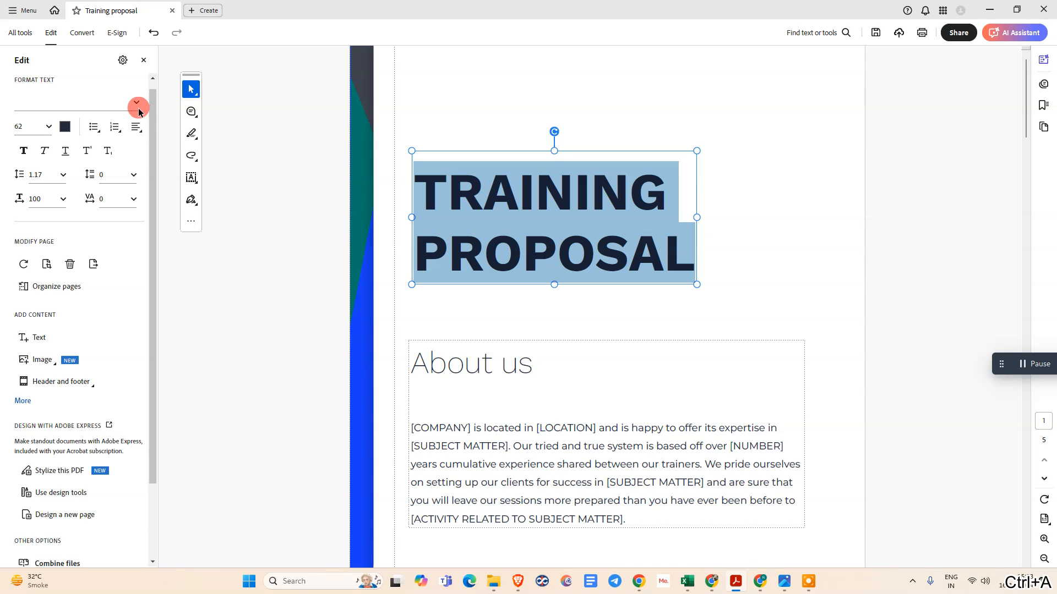
{"action": "left_click", "coordinate": [136, 102]}
{"action": "left_click", "coordinate": [495, 179]}
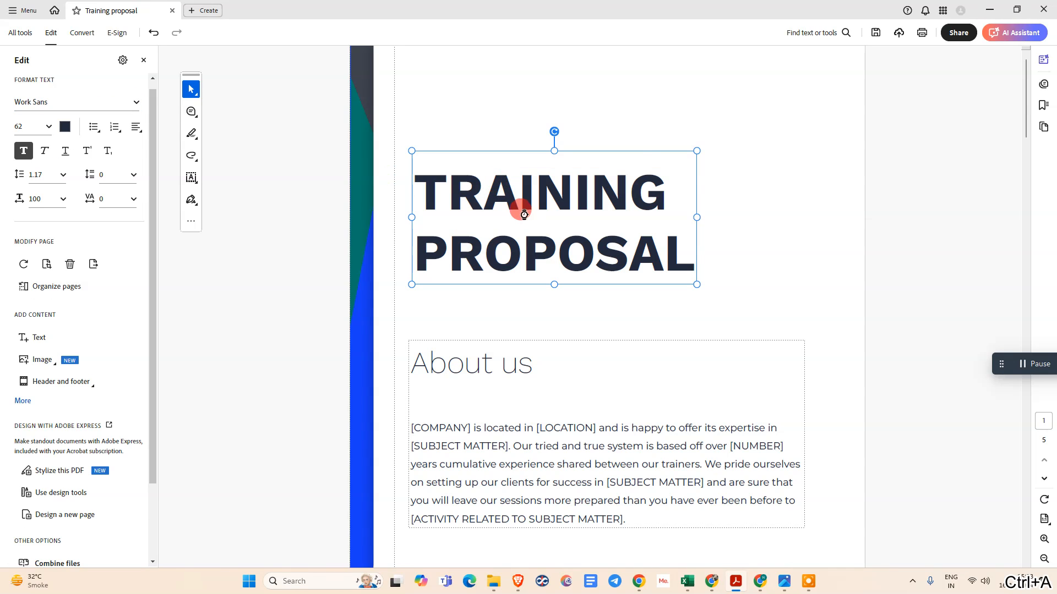
Select the entire TRAINING PROPOSAL title, try the Adobe Fan Heiti Std B font, and set it to Adobe Arabic.
{"action": "key", "text": "ctrl+a"}
{"action": "left_click", "coordinate": [129, 101]}
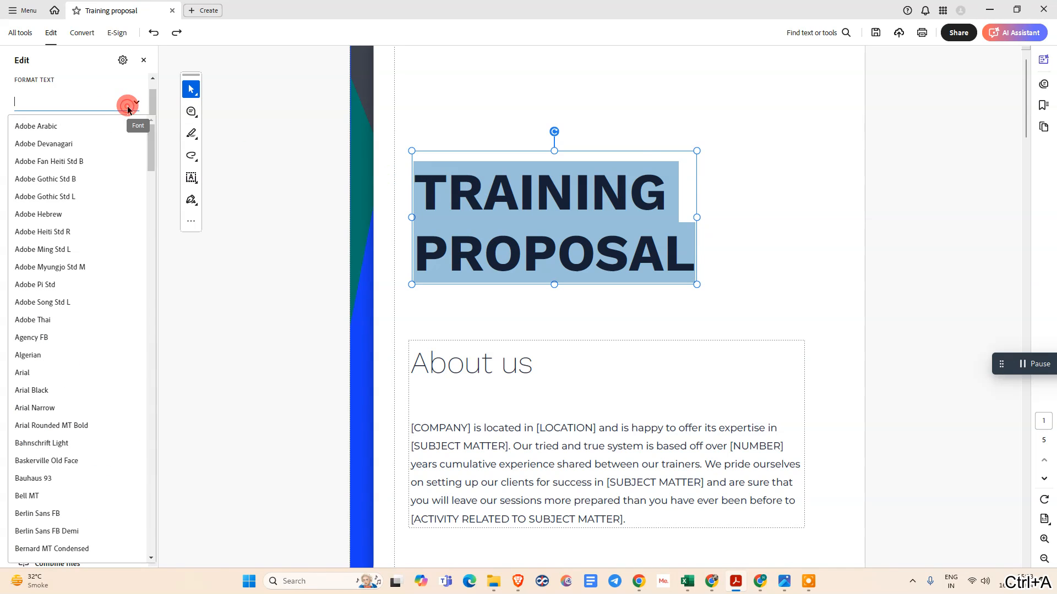
{"action": "left_click", "coordinate": [45, 154]}
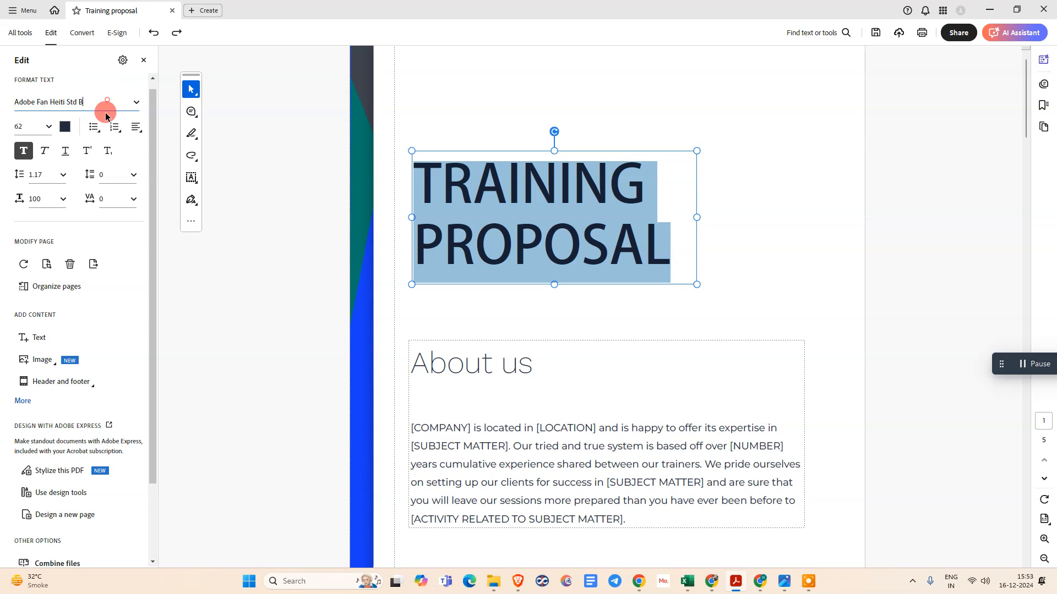
{"action": "left_click", "coordinate": [135, 101]}
{"action": "left_click", "coordinate": [69, 245]}
{"action": "left_click", "coordinate": [135, 102]}
{"action": "left_click", "coordinate": [66, 126]}
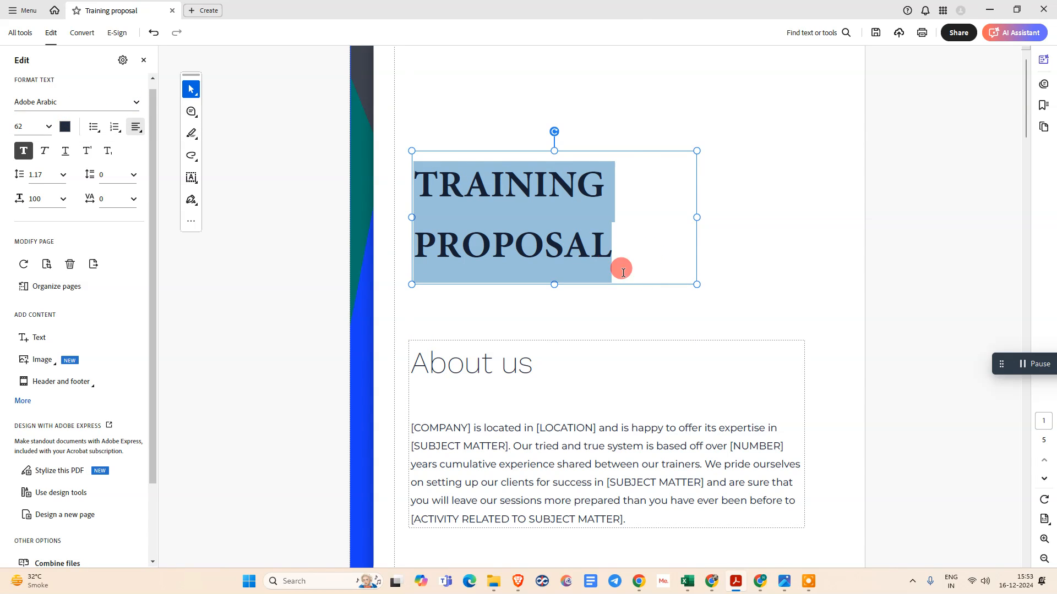
{"action": "left_click", "coordinate": [767, 225]}
{"action": "left_click", "coordinate": [516, 262]}
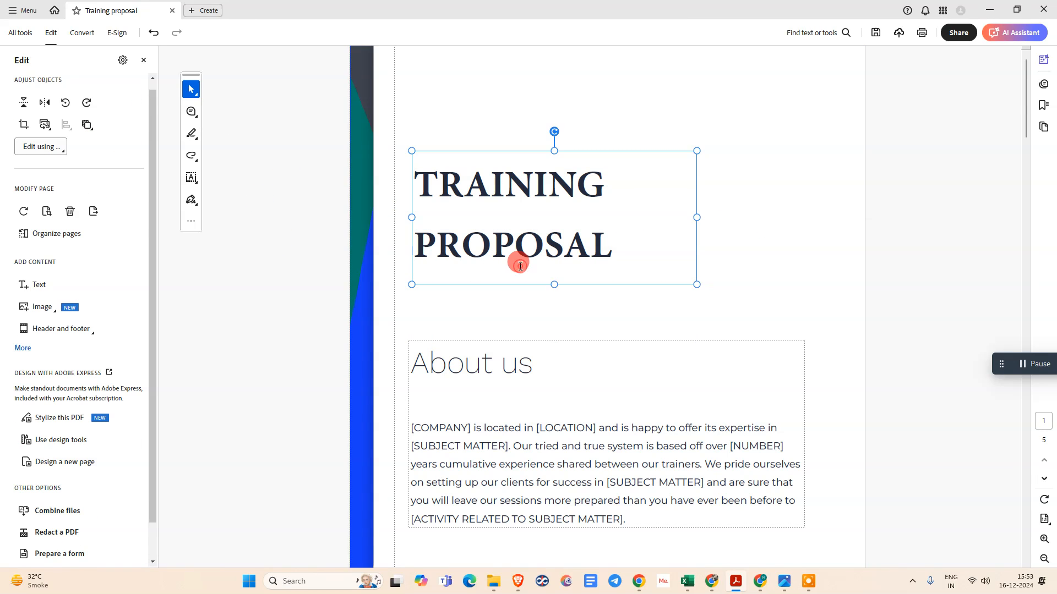
{"action": "left_click", "coordinate": [295, 246]}
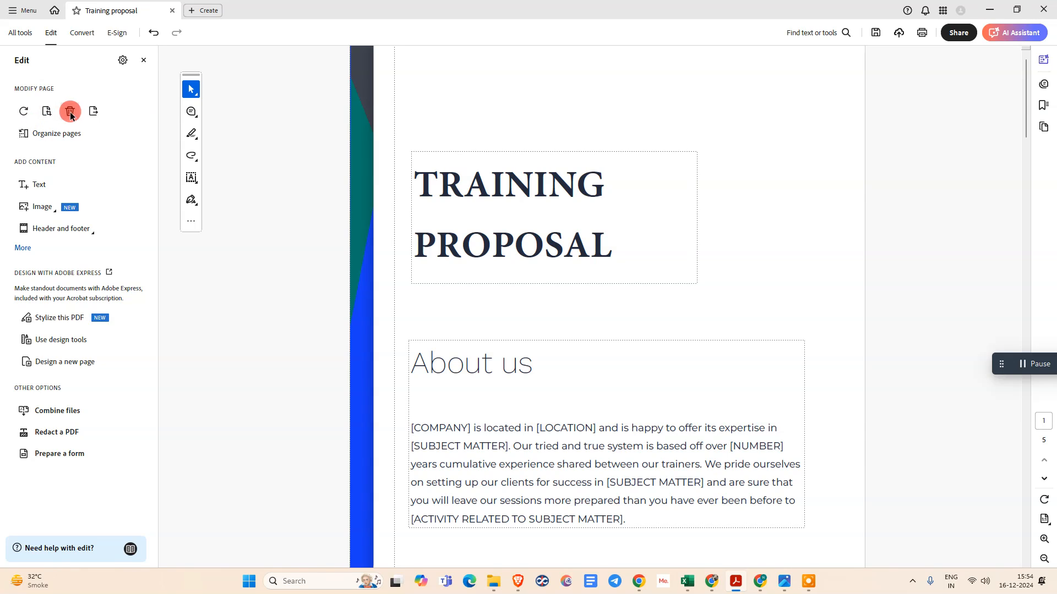
Mark a crop area around the whole About us section on page 1 with the Crop pages tool.
{"action": "left_click", "coordinate": [47, 112]}
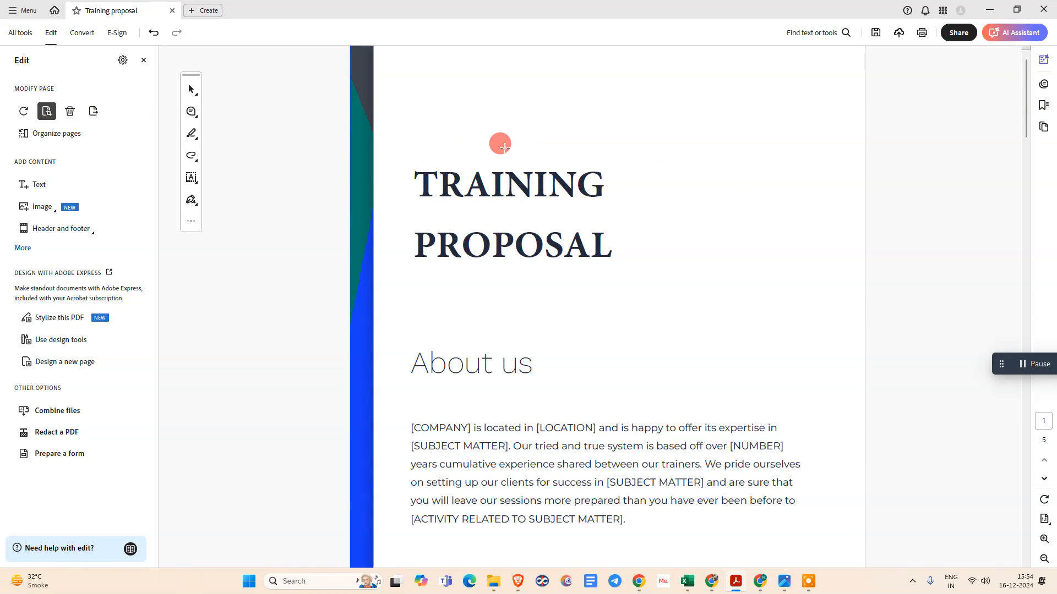
{"action": "scroll", "coordinate": [533, 251], "scroll_direction": "down", "scroll_amount": 3}
{"action": "scroll", "coordinate": [525, 257], "scroll_direction": "up", "scroll_amount": 1}
{"action": "left_click_drag", "start_coordinate": [392, 175], "coordinate": [850, 425]}
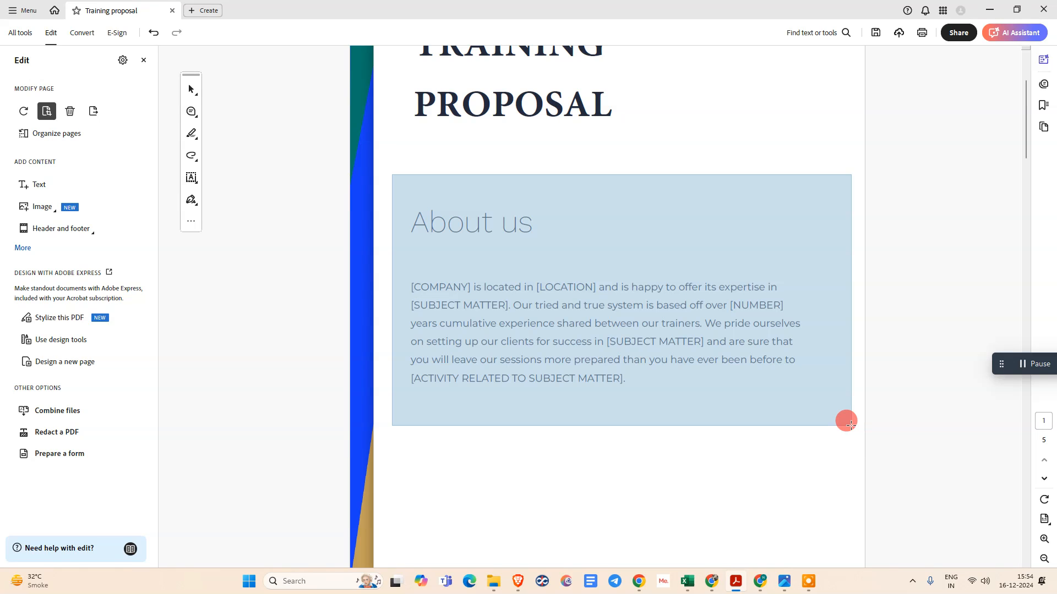
{"action": "left_click_drag", "start_coordinate": [851, 424], "coordinate": [848, 422]}
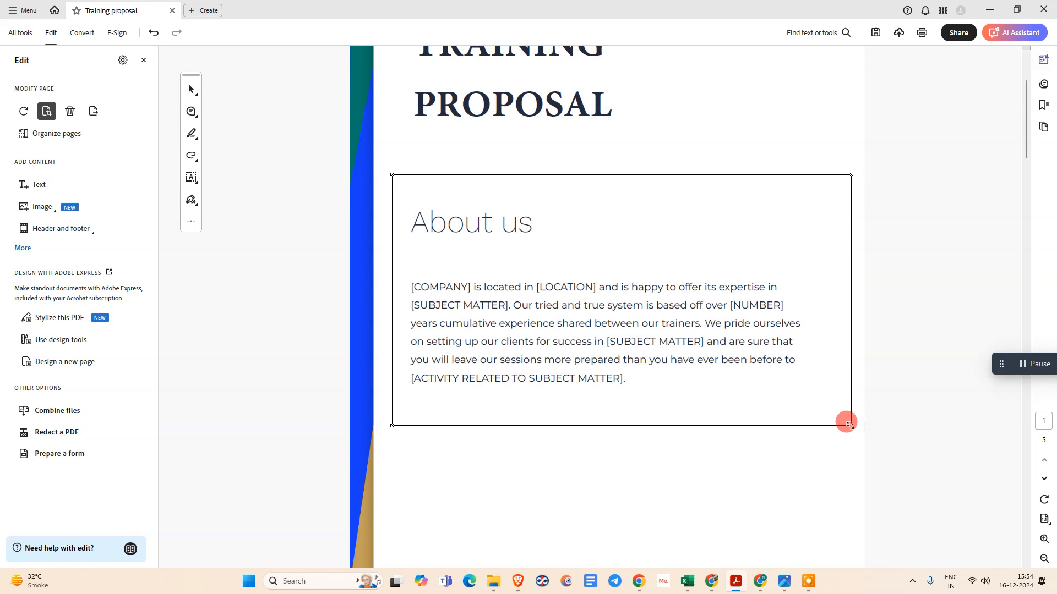
Crop page 1 to the marked About us area, keeping the page range from 1 to 1.
{"action": "scroll", "coordinate": [793, 314], "scroll_direction": "down", "scroll_amount": 2}
{"action": "scroll", "coordinate": [698, 333], "scroll_direction": "up", "scroll_amount": 1}
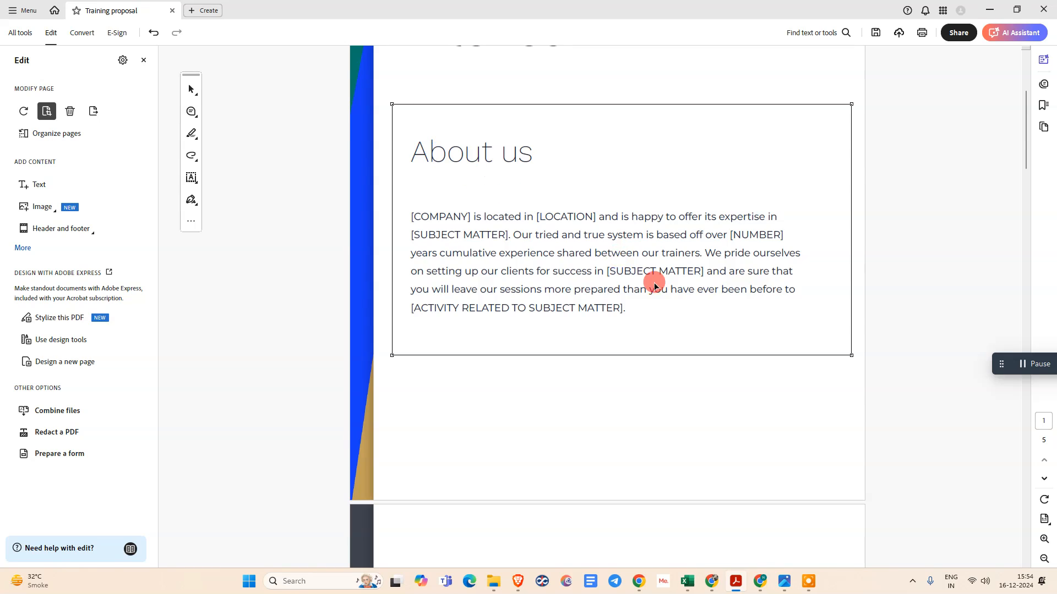
{"action": "scroll", "coordinate": [637, 269], "scroll_direction": "up", "scroll_amount": 3}
{"action": "scroll", "coordinate": [653, 299], "scroll_direction": "down", "scroll_amount": 1}
{"action": "double_click", "coordinate": [617, 369]}
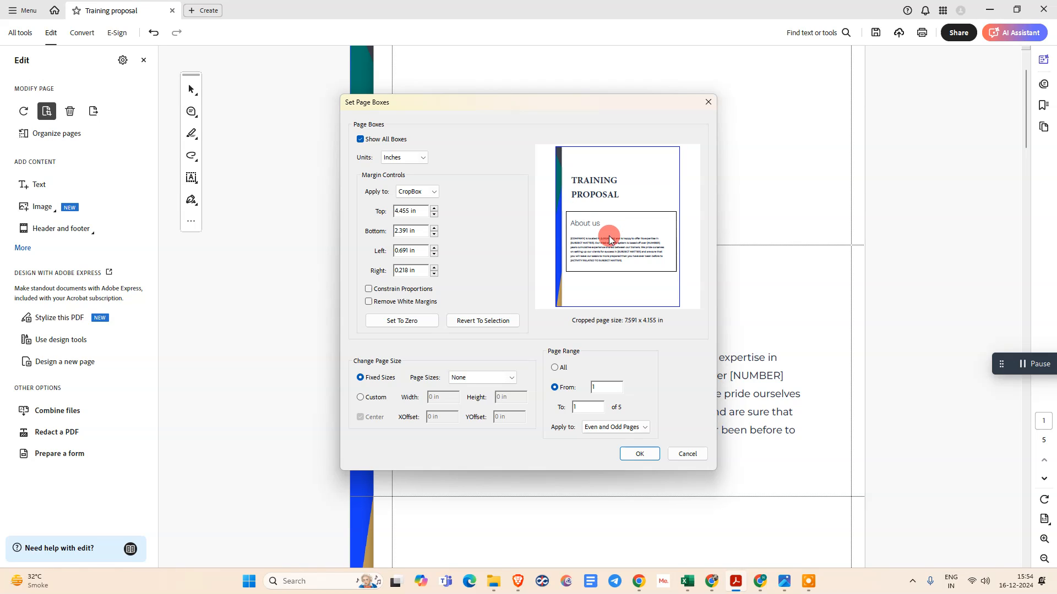
{"action": "left_click_drag", "start_coordinate": [504, 95], "coordinate": [528, 94]}
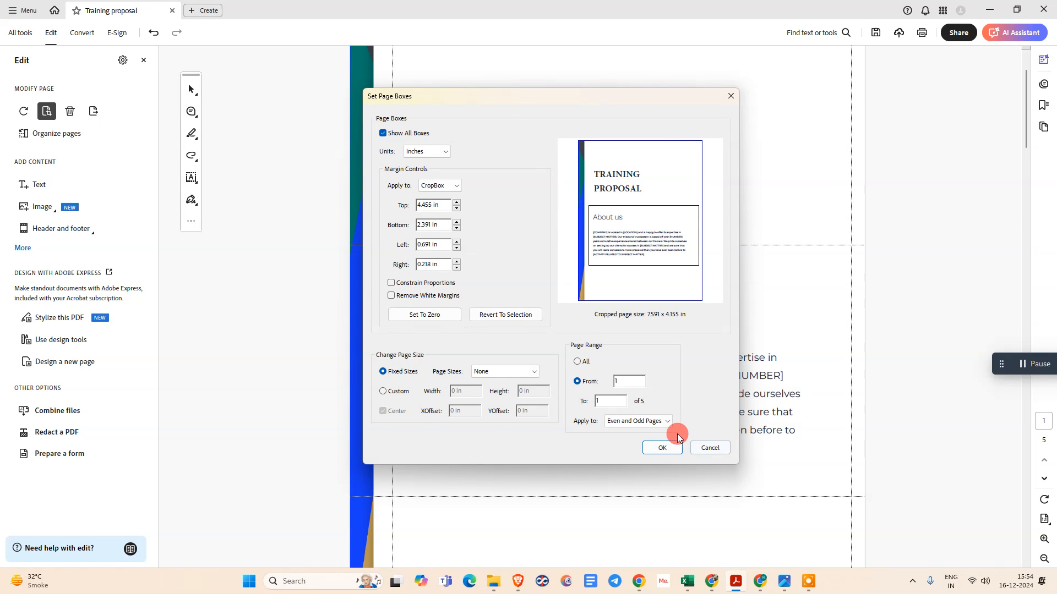
{"action": "left_click", "coordinate": [664, 447]}
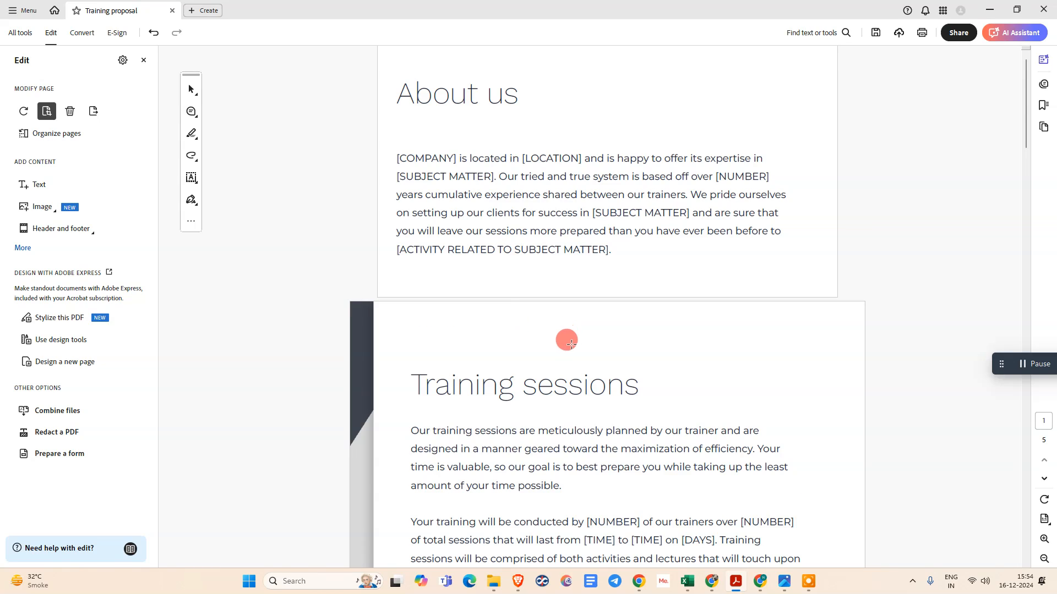
Undo the crop of page 1 and look over the full page.
{"action": "mouse_move", "coordinate": [397, 79]}
{"action": "left_mouse_down"}
{"action": "mouse_move", "coordinate": [609, 215]}
{"action": "mouse_move", "coordinate": [786, 280]}
{"action": "mouse_move", "coordinate": [815, 278]}
{"action": "mouse_move", "coordinate": [420, 109]}
{"action": "mouse_move", "coordinate": [395, 86]}
{"action": "left_mouse_up"}
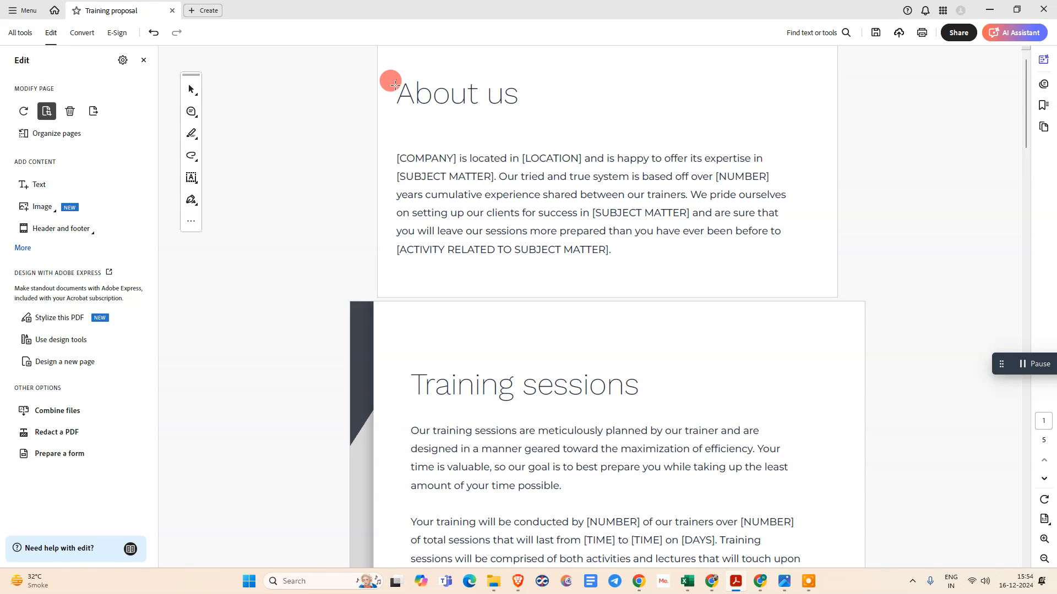
{"action": "key", "text": "ctrl+z"}
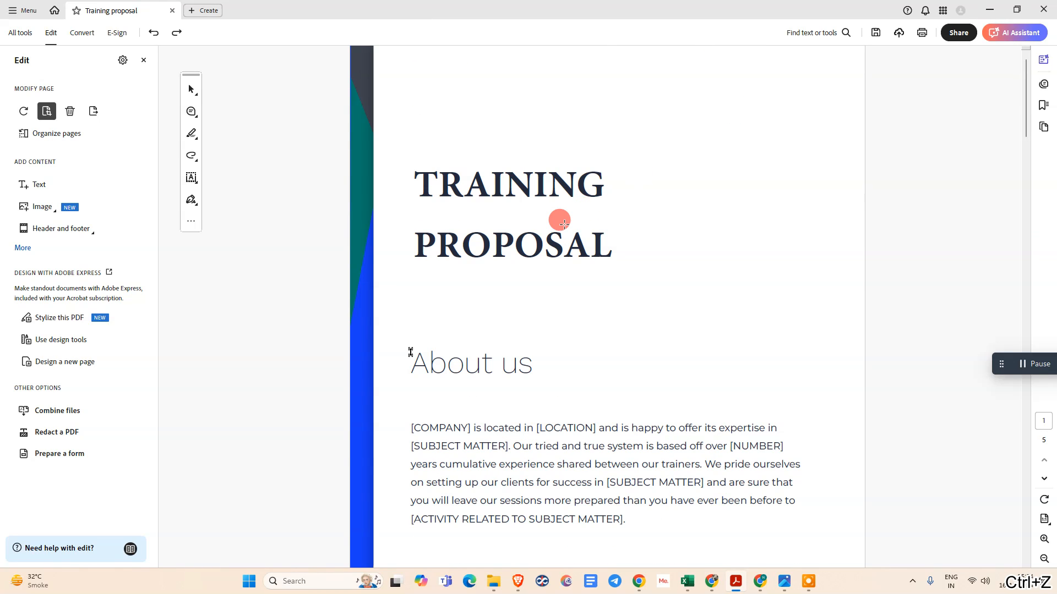
{"action": "scroll", "coordinate": [564, 223], "scroll_direction": "down", "scroll_amount": 2}
{"action": "scroll", "coordinate": [557, 232], "scroll_direction": "down", "scroll_amount": 3}
{"action": "scroll", "coordinate": [660, 219], "scroll_direction": "up", "scroll_amount": 5}
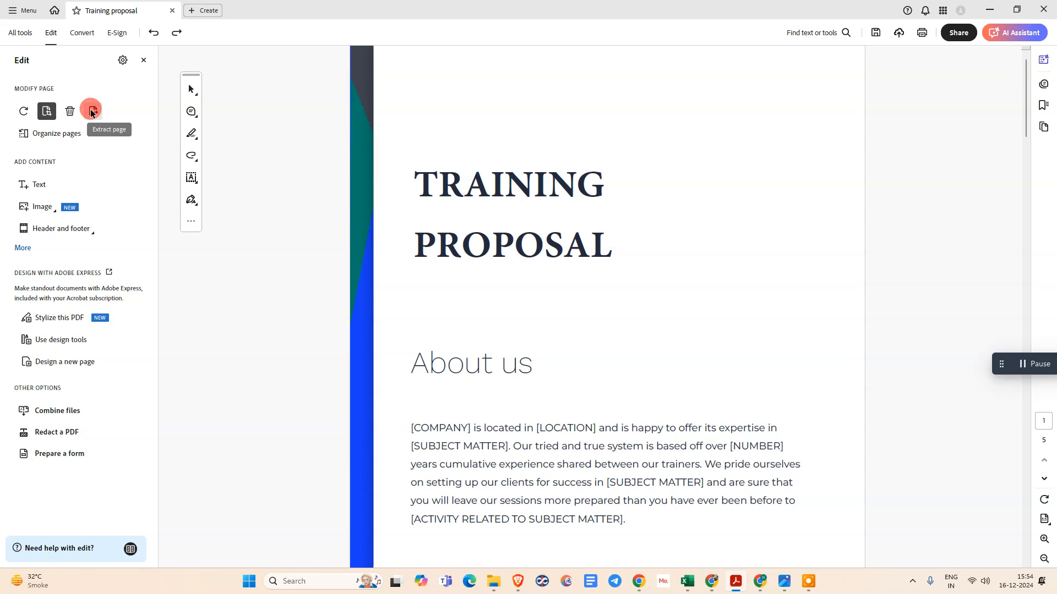
Rotate page 1 to the right four times, through a full turn.
{"action": "left_click", "coordinate": [25, 110]}
{"action": "left_click", "coordinate": [26, 111]}
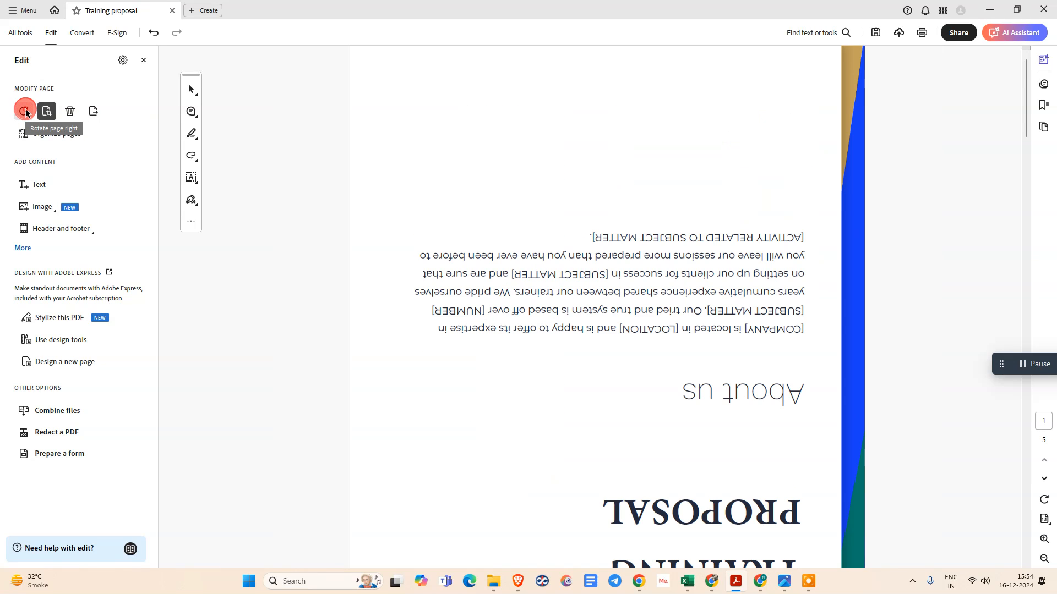
{"action": "left_click", "coordinate": [26, 111]}
{"action": "left_click", "coordinate": [26, 111]}
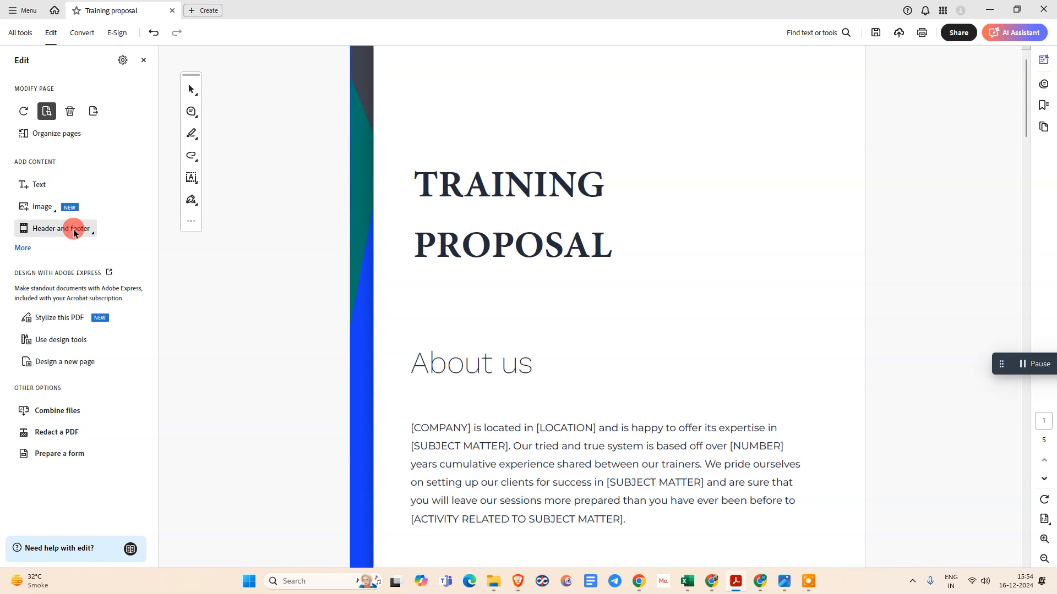
In Organize pages, move the Training sessions page ahead of the title page, move it back to second place, and return to editing.
{"action": "left_click", "coordinate": [46, 138]}
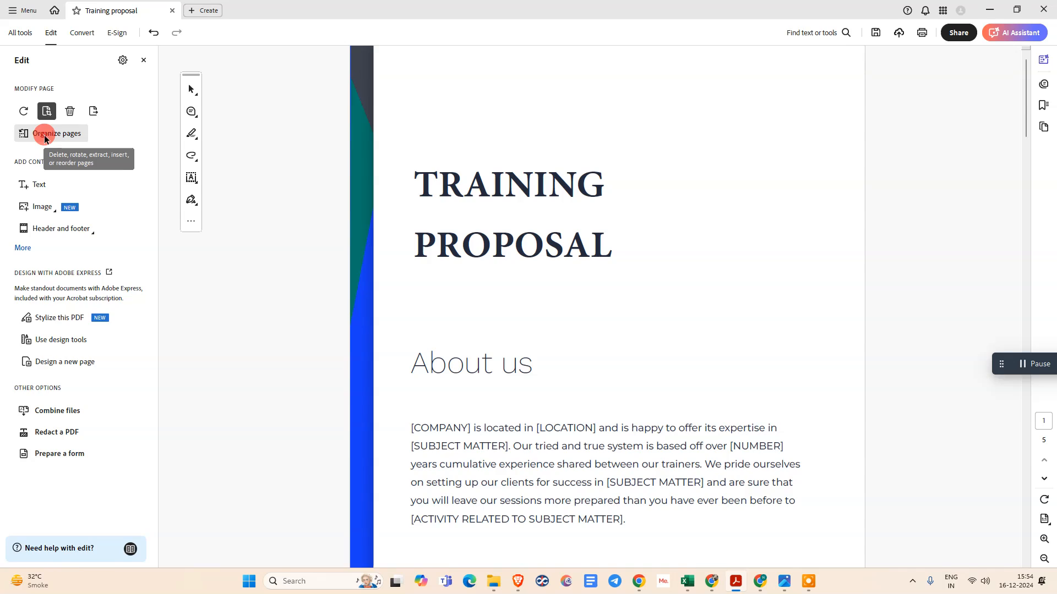
{"action": "left_click_drag", "start_coordinate": [404, 170], "coordinate": [256, 147]}
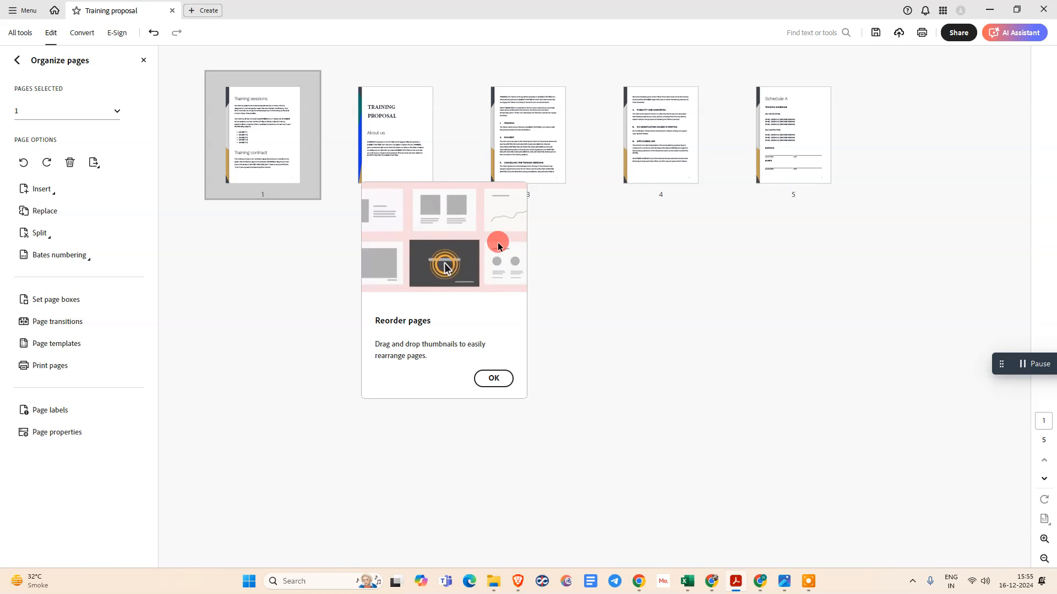
{"action": "left_click", "coordinate": [493, 378]}
{"action": "left_click_drag", "start_coordinate": [266, 135], "coordinate": [404, 155]}
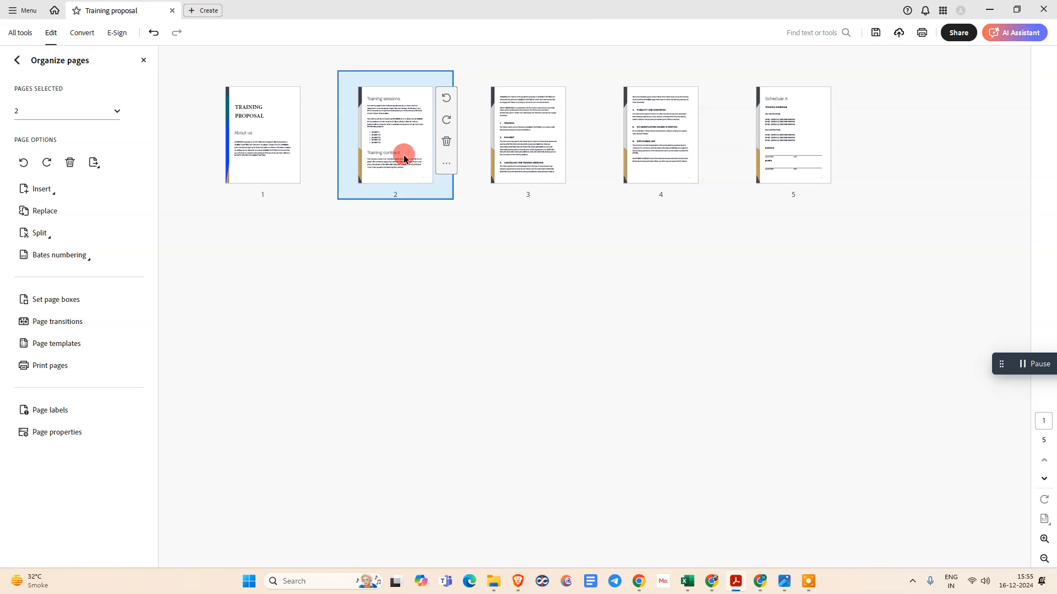
{"action": "left_click", "coordinate": [18, 62]}
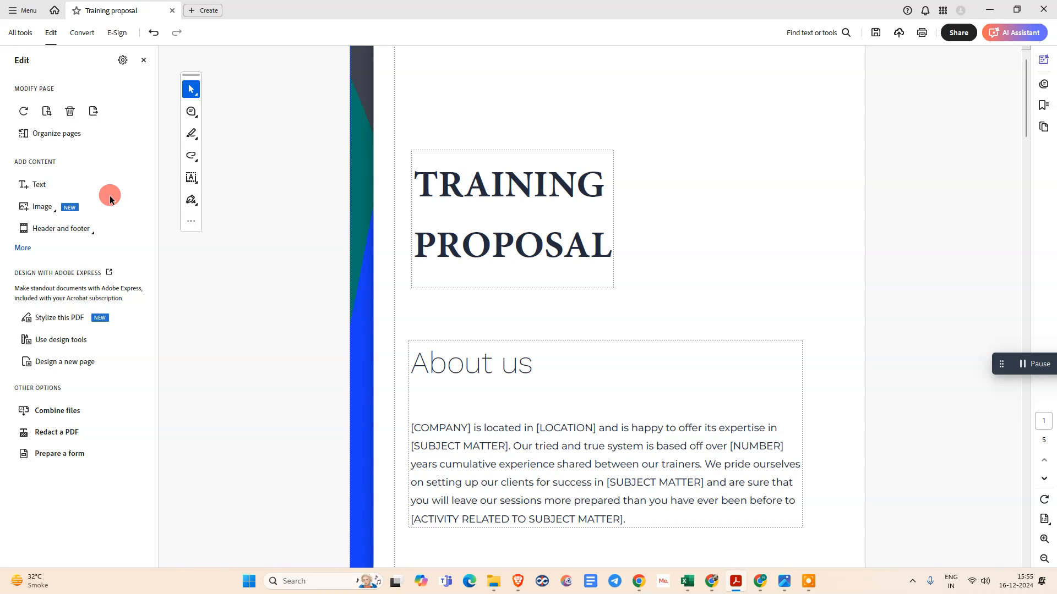
Add a text box below the About us paragraph on page 1 containing "sadfasdfasdfasdf sdf asdf".
{"action": "left_click", "coordinate": [46, 189]}
{"action": "scroll", "coordinate": [606, 259], "scroll_direction": "down", "scroll_amount": 4}
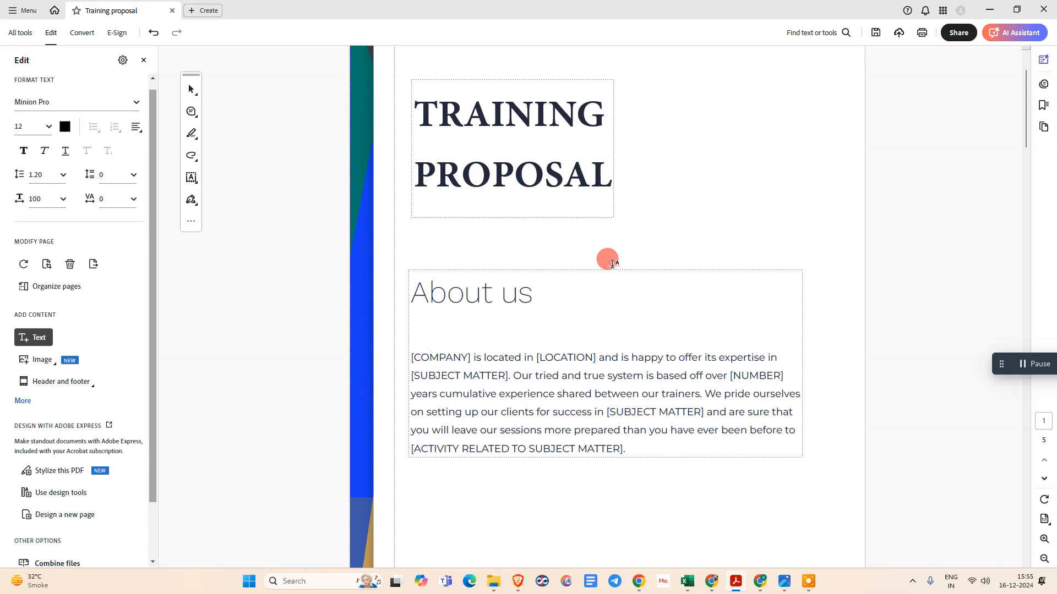
{"action": "scroll", "coordinate": [608, 263], "scroll_direction": "down", "scroll_amount": 2}
{"action": "left_click_drag", "start_coordinate": [411, 272], "coordinate": [785, 382]}
{"action": "left_click", "coordinate": [452, 278]}
{"action": "type", "text": "sadfasdfasdfasdf sdf asdf"}
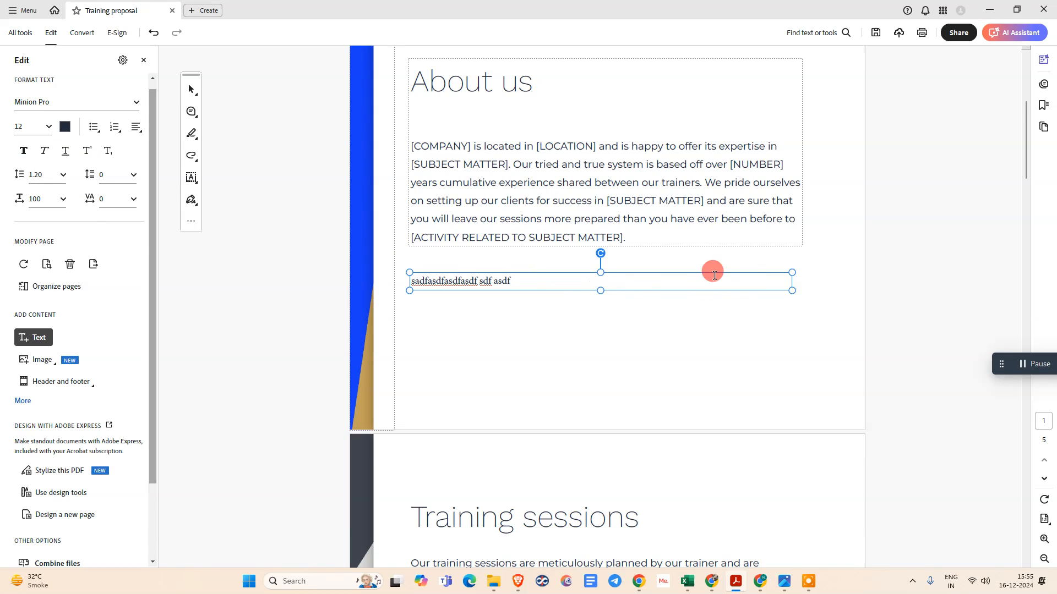
{"action": "left_click", "coordinate": [570, 330]}
{"action": "left_click", "coordinate": [533, 282]}
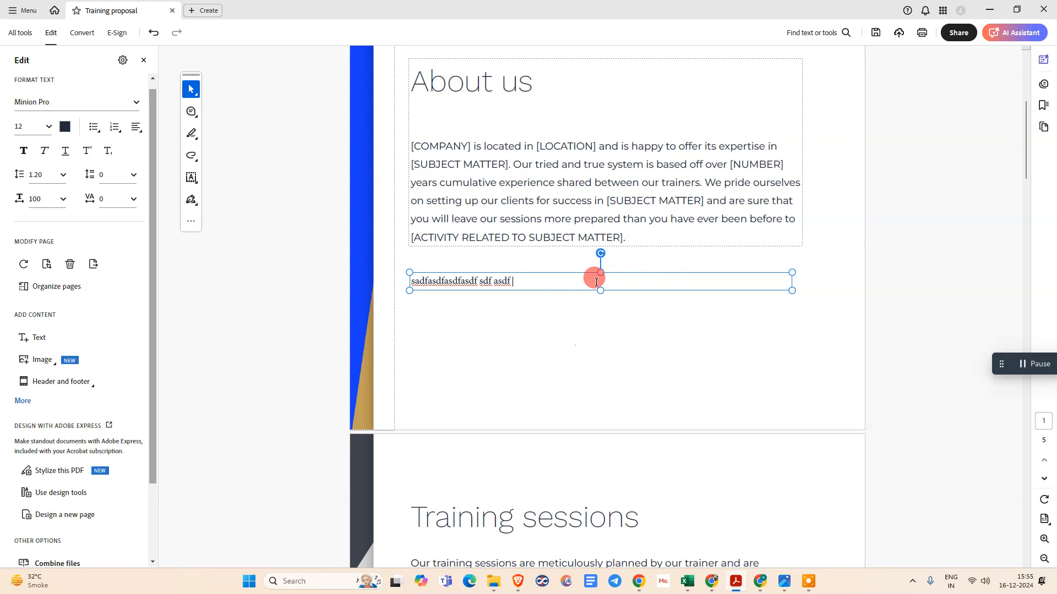
Select all the text in the new box below the About us paragraph and cut it.
{"action": "right_click", "coordinate": [661, 272]}
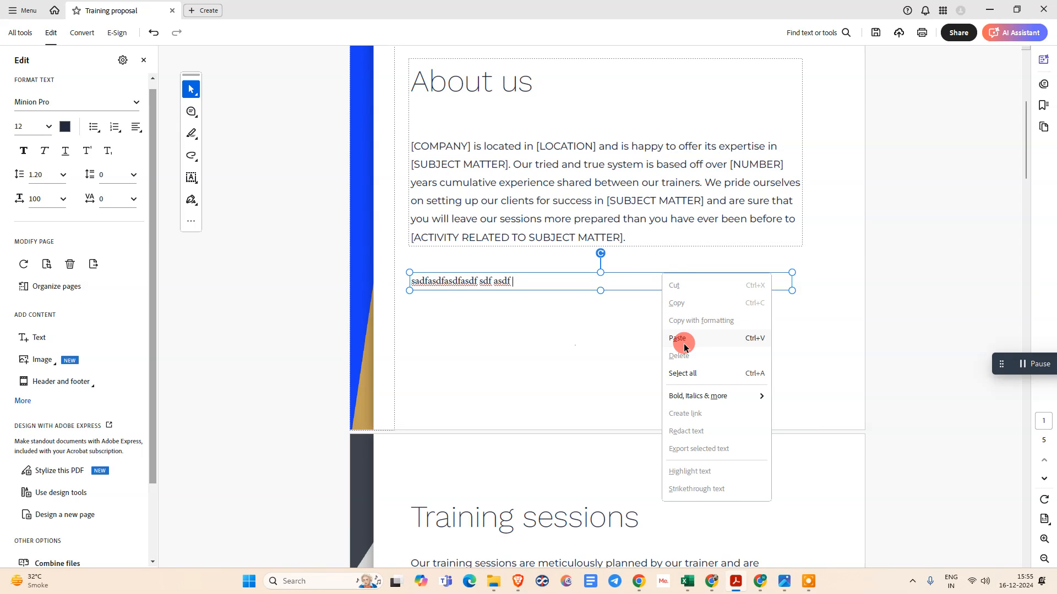
{"action": "left_click", "coordinate": [682, 372]}
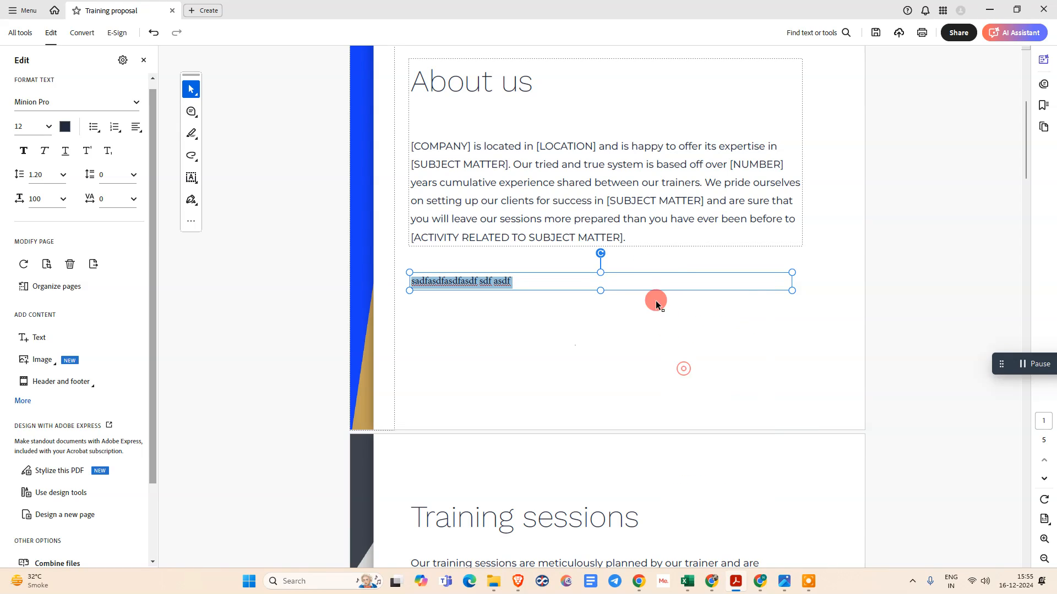
{"action": "right_click", "coordinate": [660, 272]}
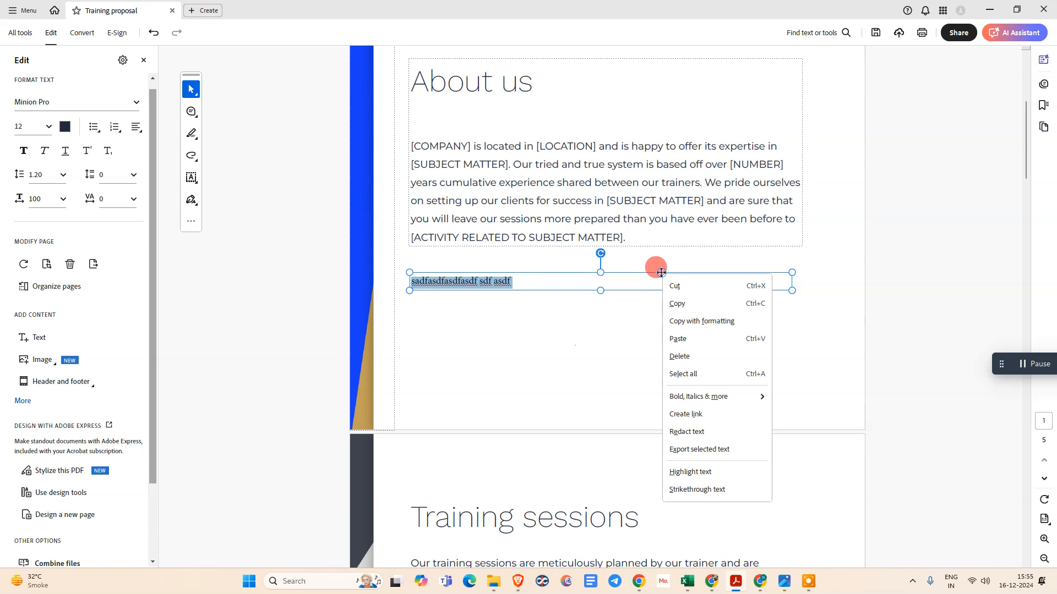
{"action": "left_click", "coordinate": [684, 284]}
{"action": "left_click", "coordinate": [629, 345]}
{"action": "left_click", "coordinate": [514, 346]}
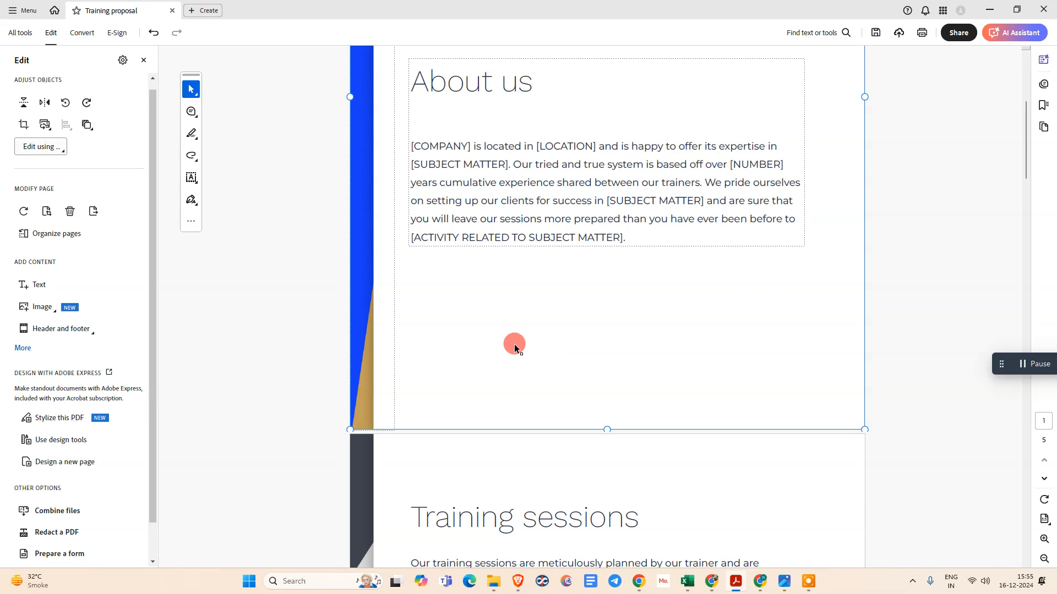
Examine the Add Header and Footer settings, close them without changes, and check the other header and footer options.
{"action": "scroll", "coordinate": [512, 344], "scroll_direction": "down", "scroll_amount": 5}
{"action": "scroll", "coordinate": [499, 342], "scroll_direction": "up", "scroll_amount": 4}
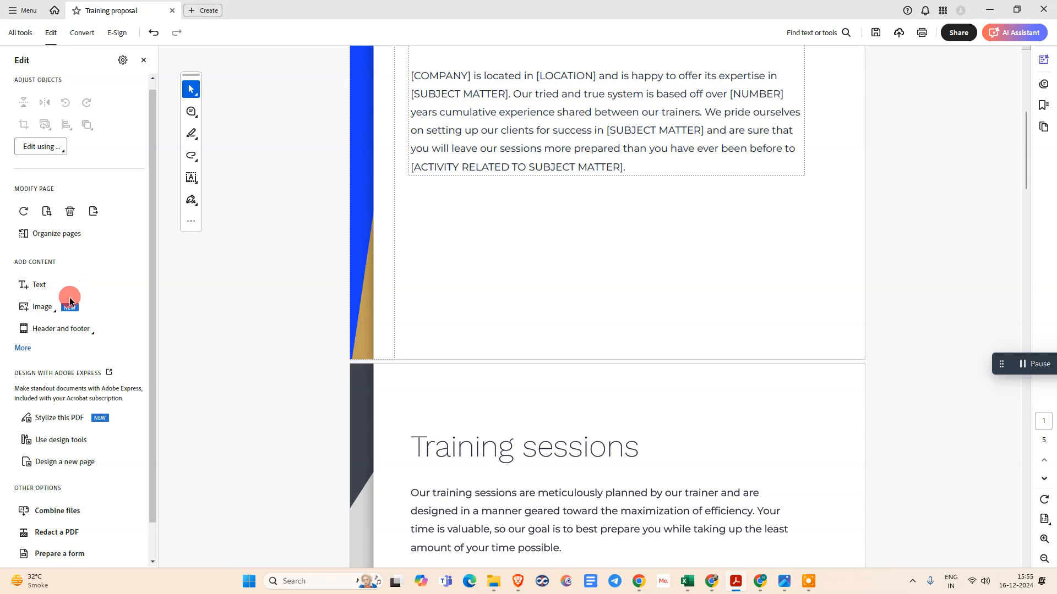
{"action": "left_click", "coordinate": [65, 329]}
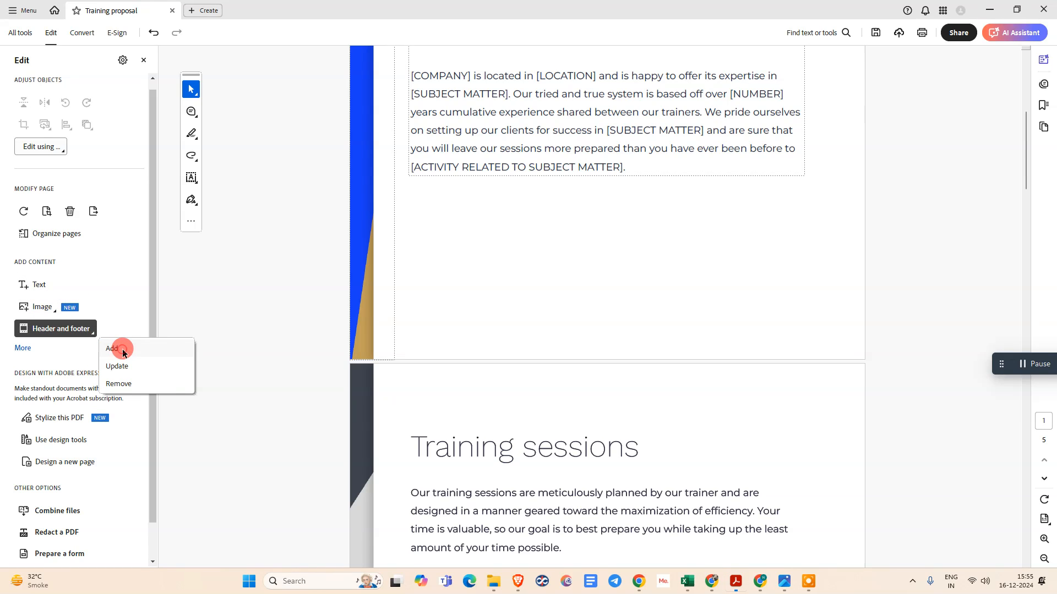
{"action": "left_click", "coordinate": [115, 347]}
{"action": "left_click", "coordinate": [751, 89]}
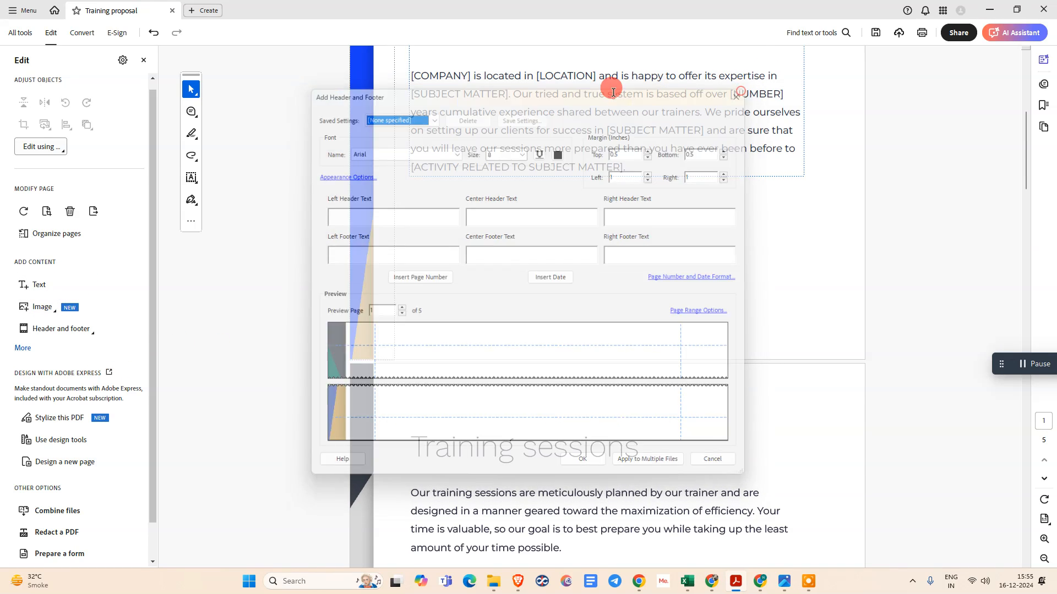
{"action": "left_click", "coordinate": [65, 334]}
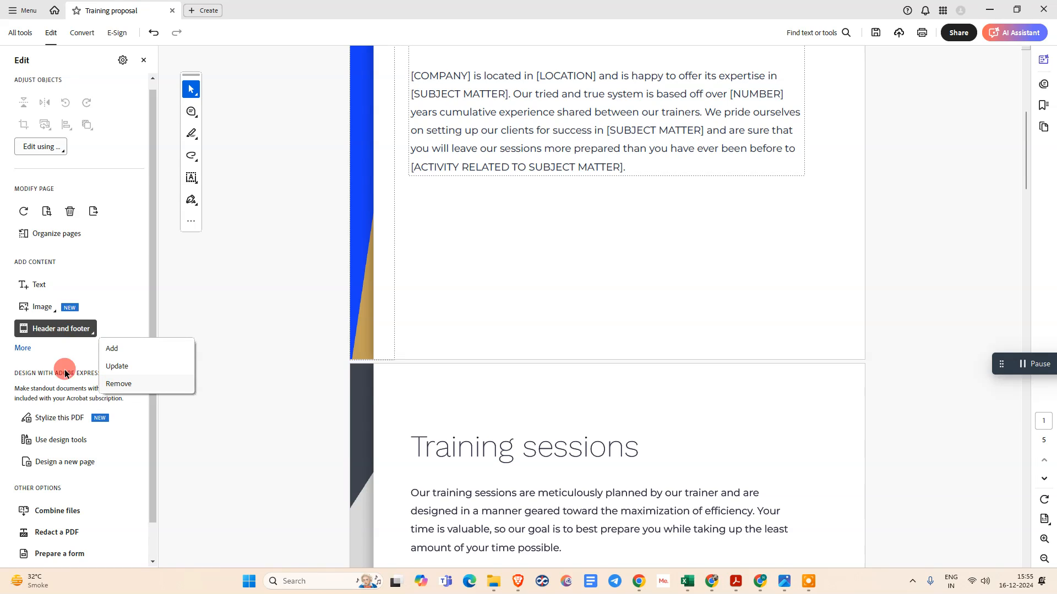
{"action": "left_click", "coordinate": [266, 303]}
{"action": "scroll", "coordinate": [33, 397], "scroll_direction": "down", "scroll_amount": 1}
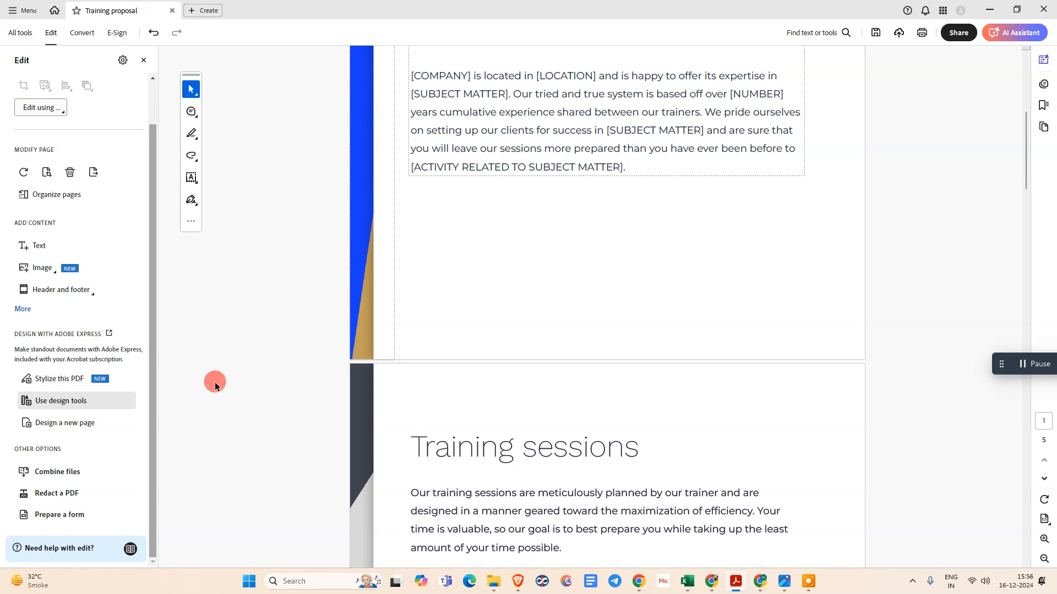
{"action": "scroll", "coordinate": [220, 380], "scroll_direction": "down", "scroll_amount": 3}
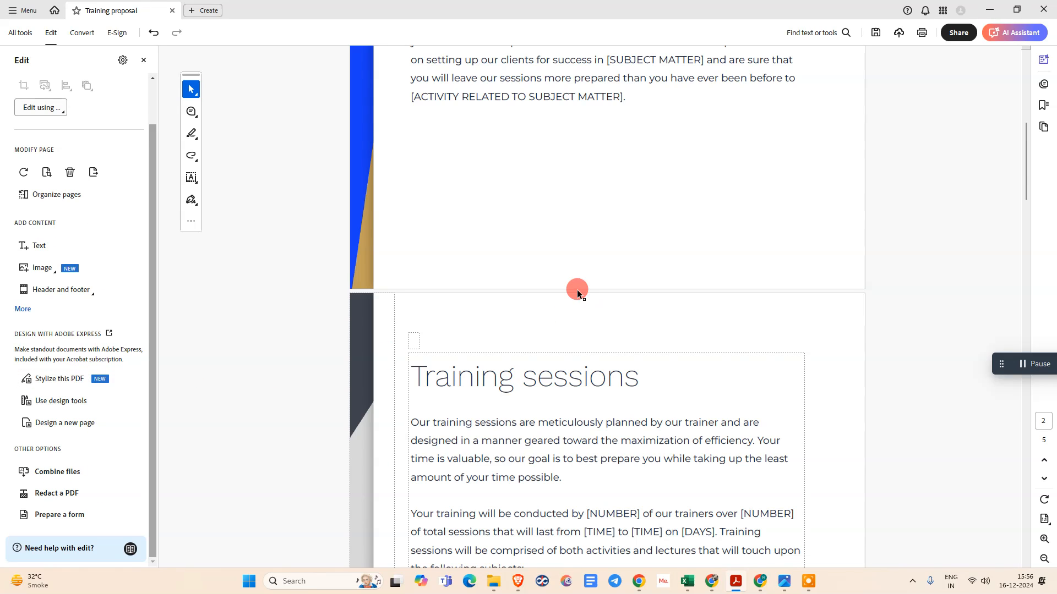
{"action": "scroll", "coordinate": [575, 288], "scroll_direction": "up", "scroll_amount": 8}
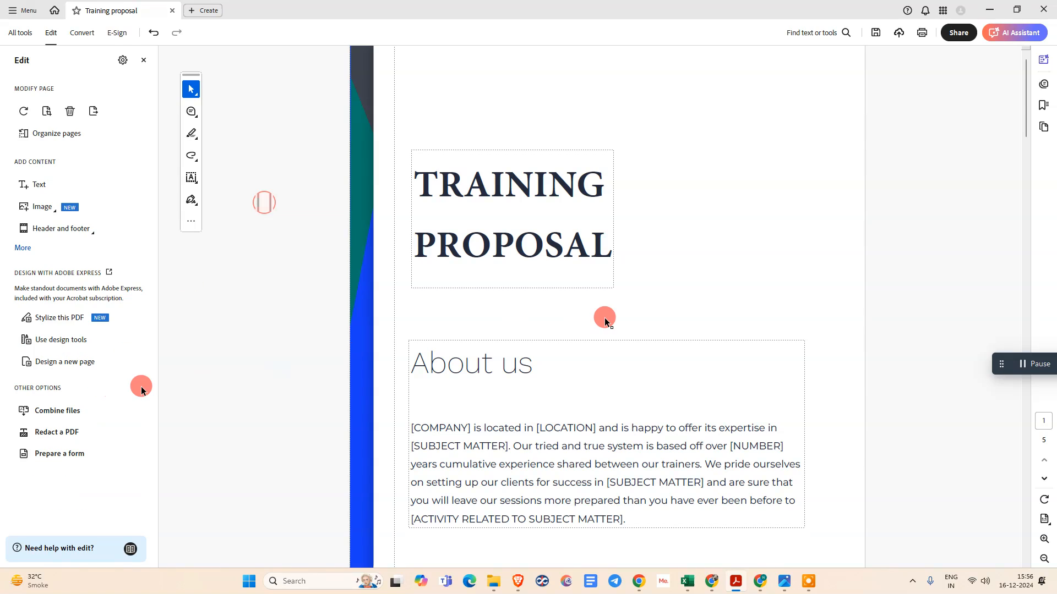